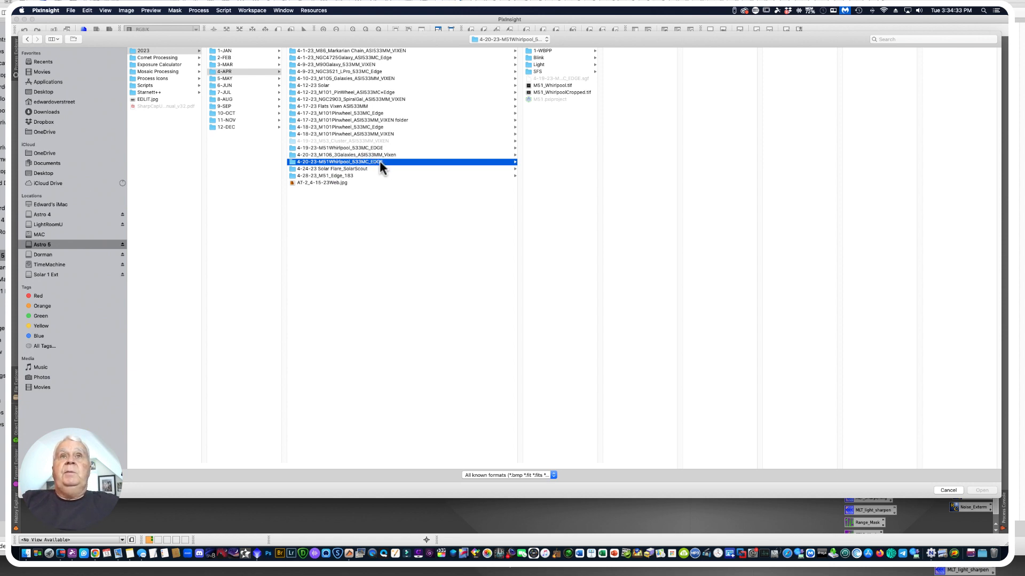
# Compare the 4-19-23 and 4-20-23 M51Whirlpool_533MC_EDGE folders and look through the Light frames of the 4-19-23 session
pyautogui.click(347, 148)
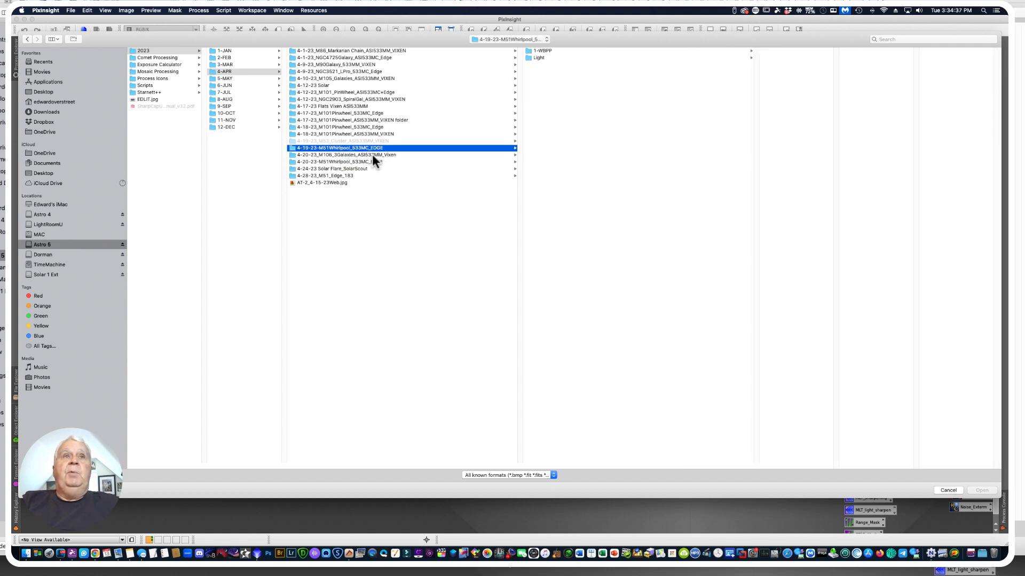
pyautogui.click(373, 161)
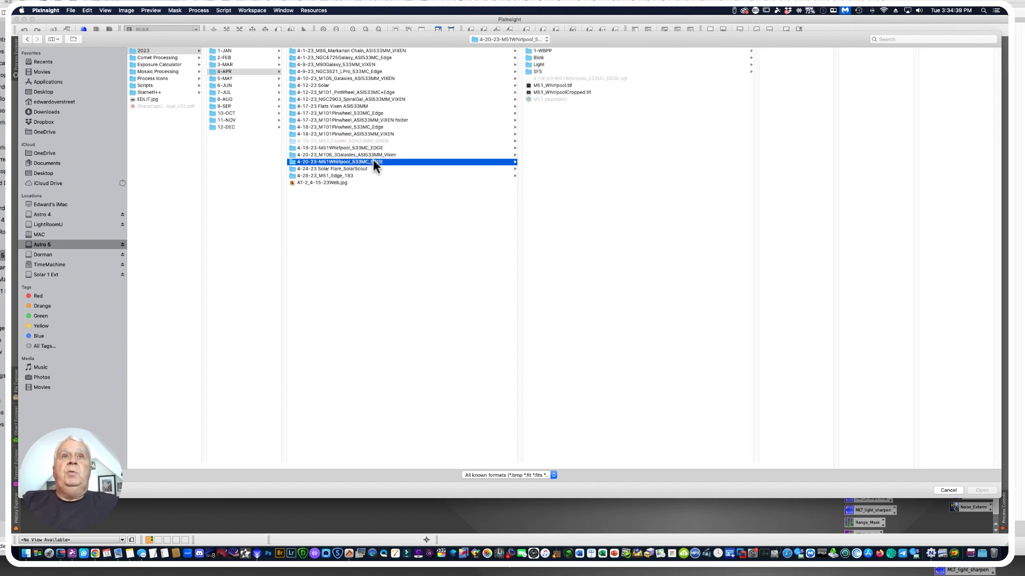
pyautogui.click(357, 147)
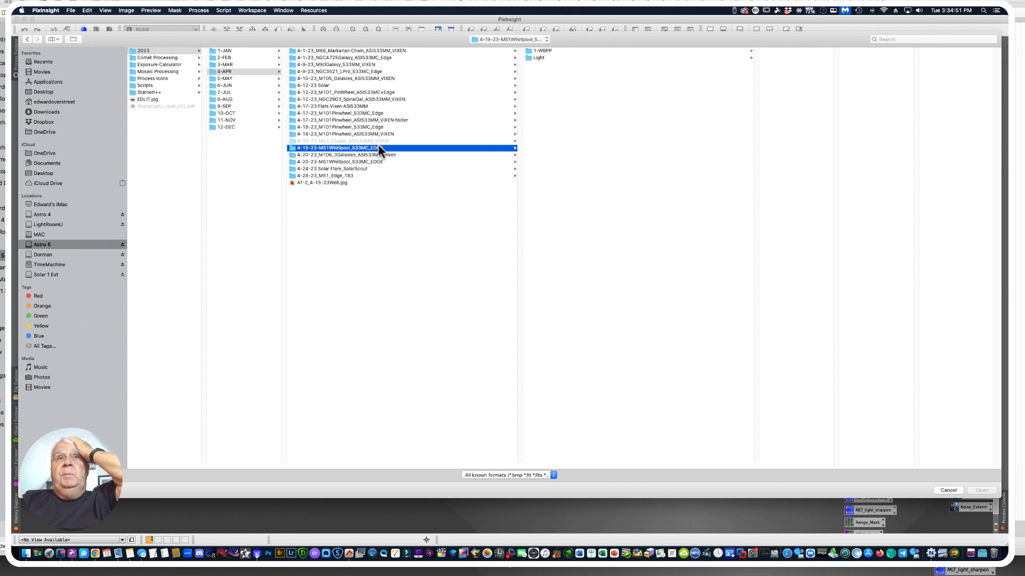
pyautogui.click(537, 60)
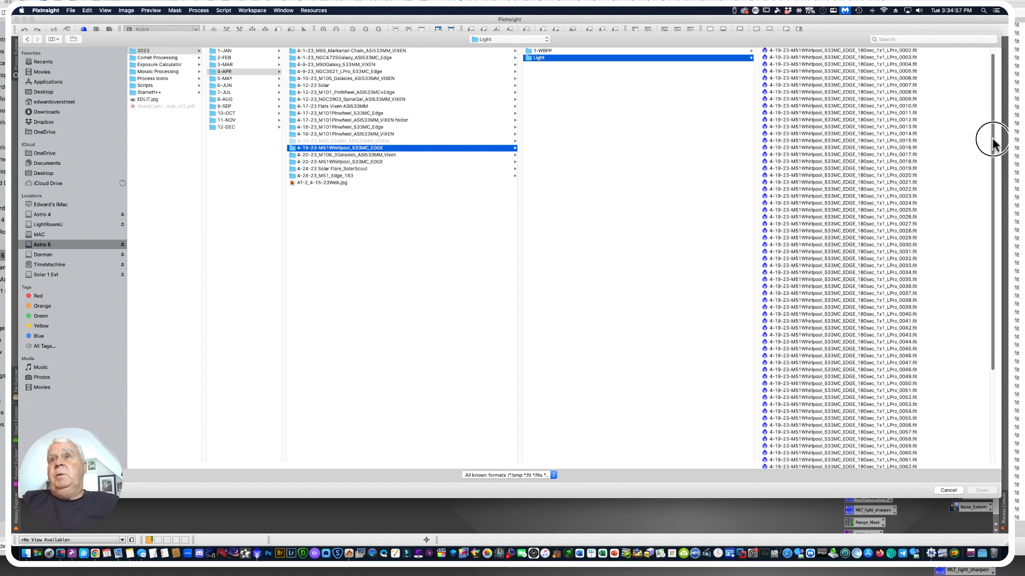
pyautogui.moveTo(990, 130); pyautogui.dragTo(1004, 319)
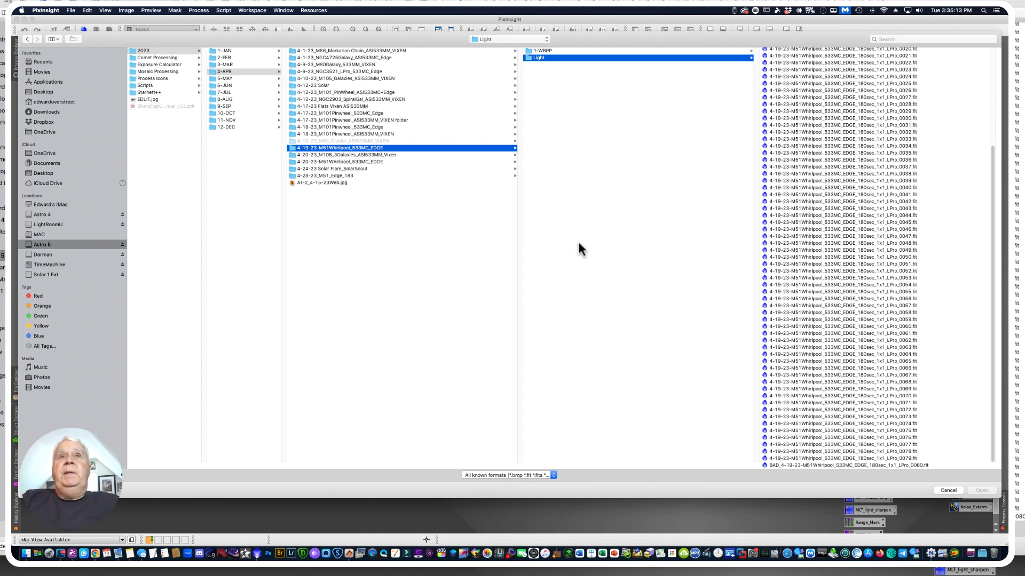
# Open the drizzle_1x_autocrop master light from the master folder inside 1-WBPP of the 4-19-23 M51 Whirlpool session
pyautogui.click(548, 51)
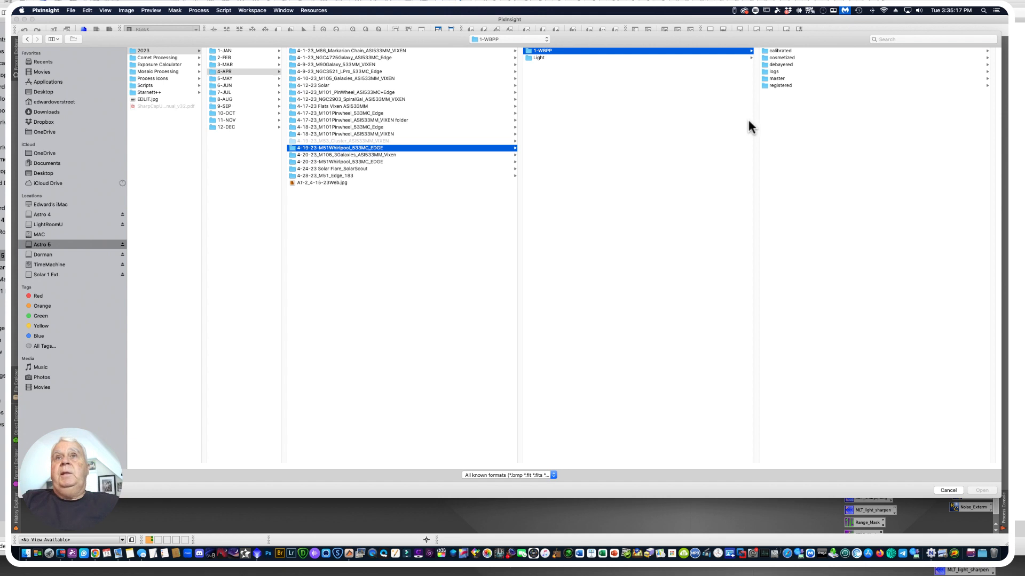
pyautogui.click(772, 79)
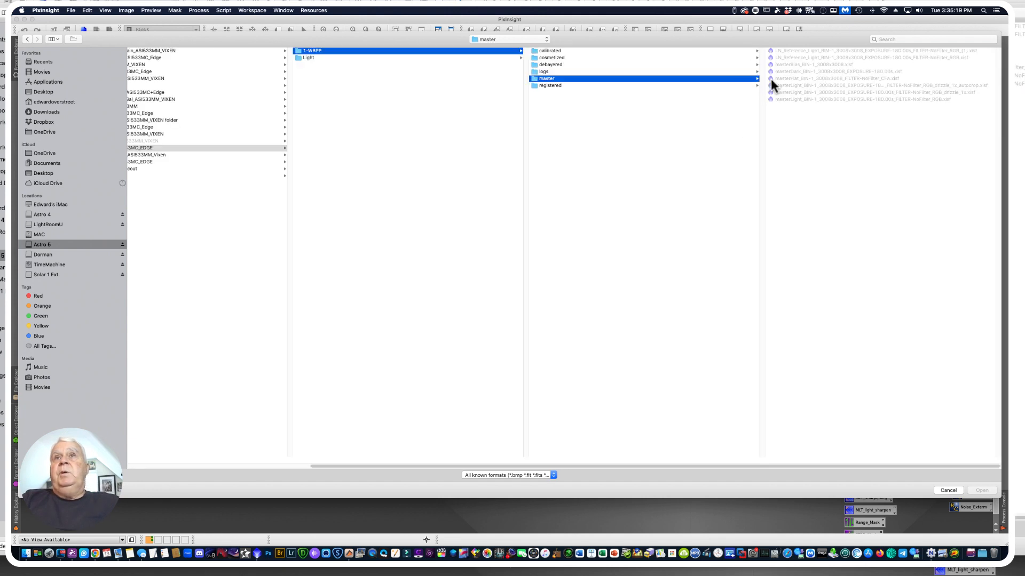
pyautogui.click(901, 86)
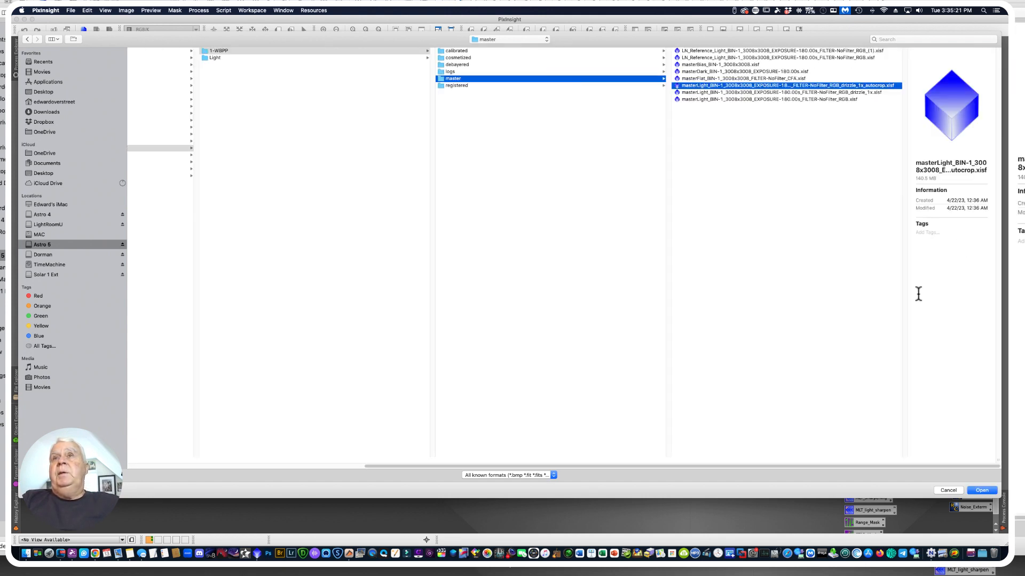
pyautogui.click(980, 491)
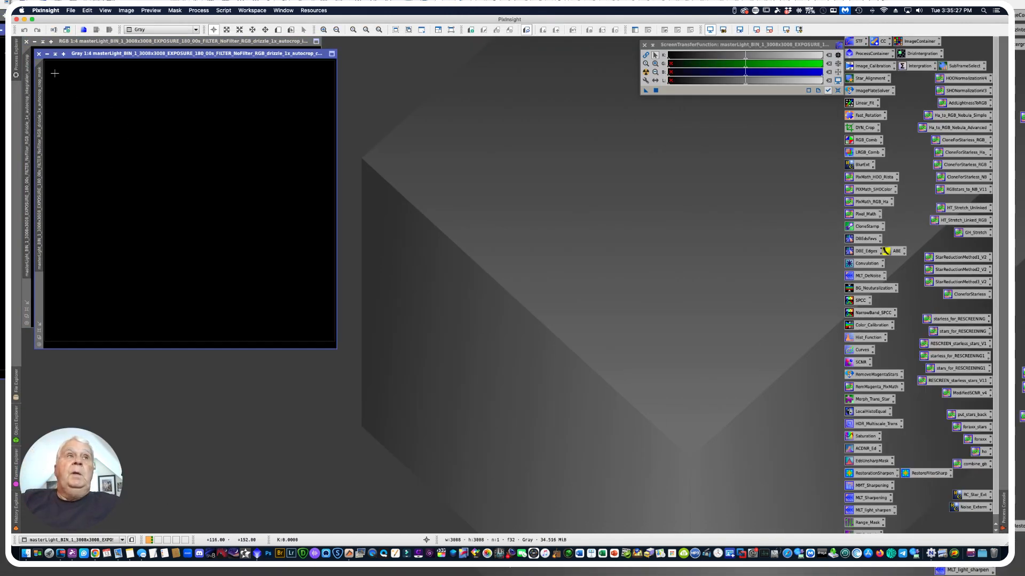
# Close the grayscale image that opened alongside the RGB master light
pyautogui.click(646, 72)
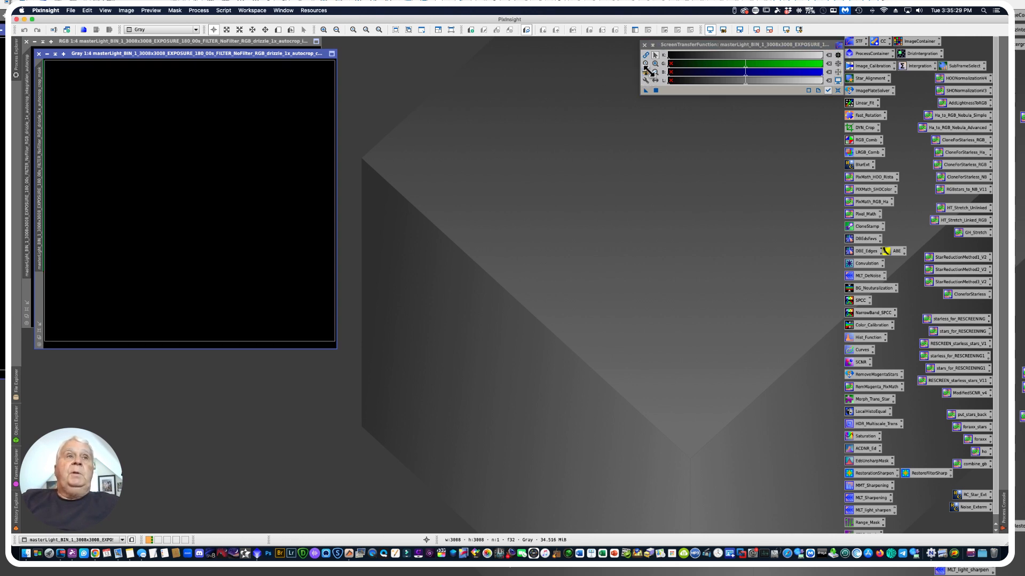
pyautogui.moveTo(75, 53); pyautogui.dragTo(322, 81)
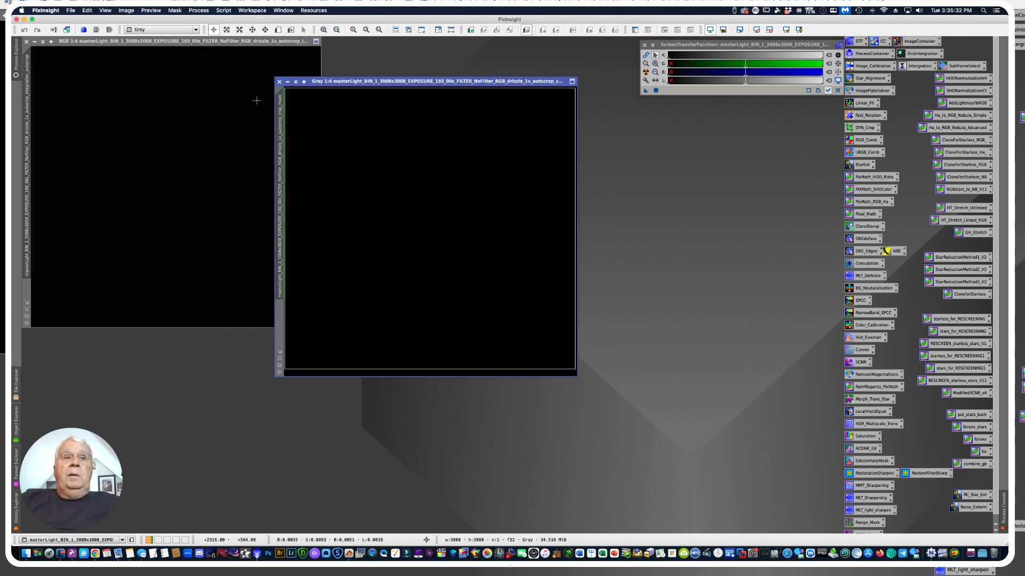
pyautogui.click(278, 82)
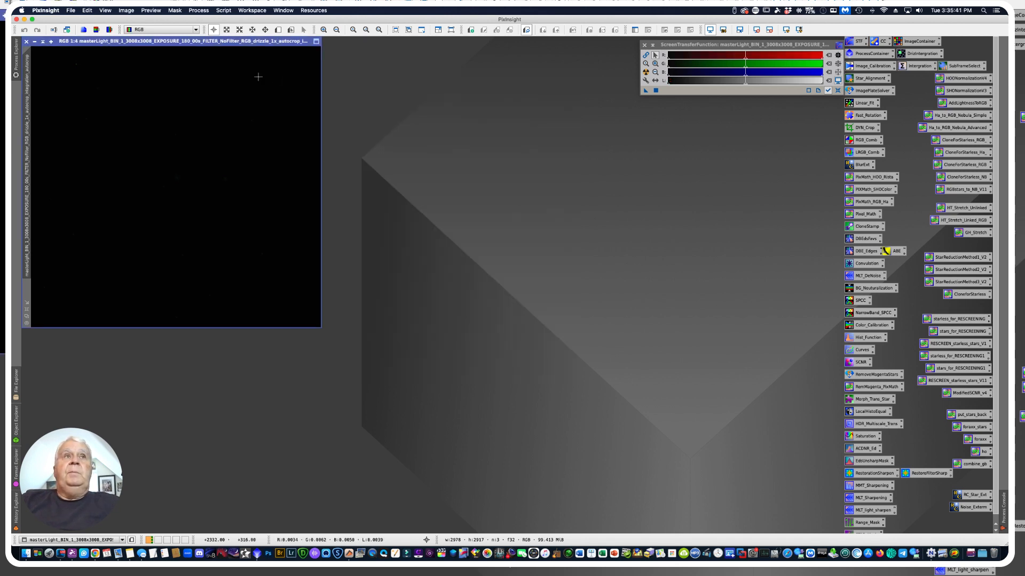
# Auto-stretch the screen display of the RGB master light and place its window in the upper middle of the workspace
pyautogui.moveTo(166, 45); pyautogui.dragTo(348, 62)
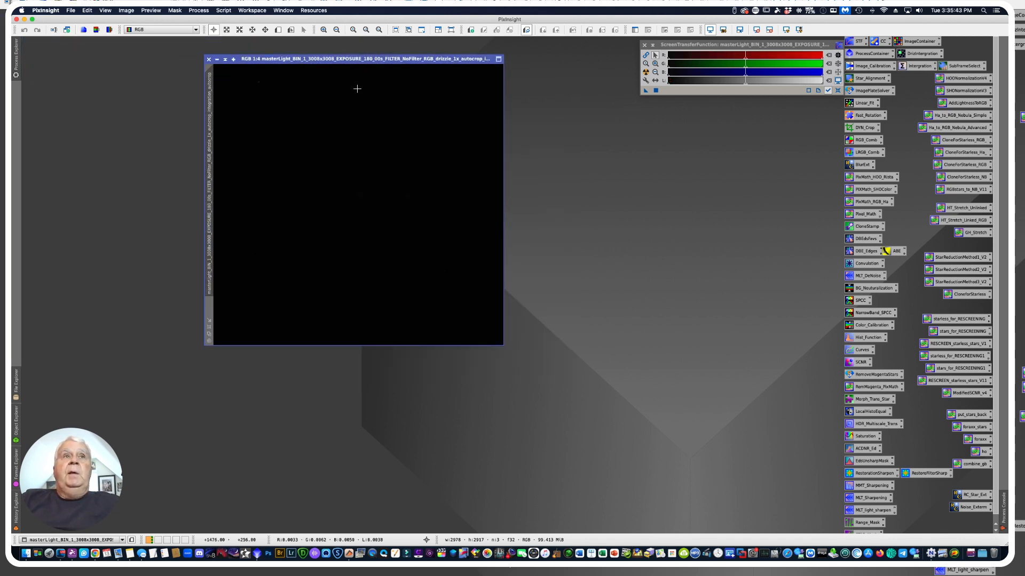
pyautogui.click(646, 72)
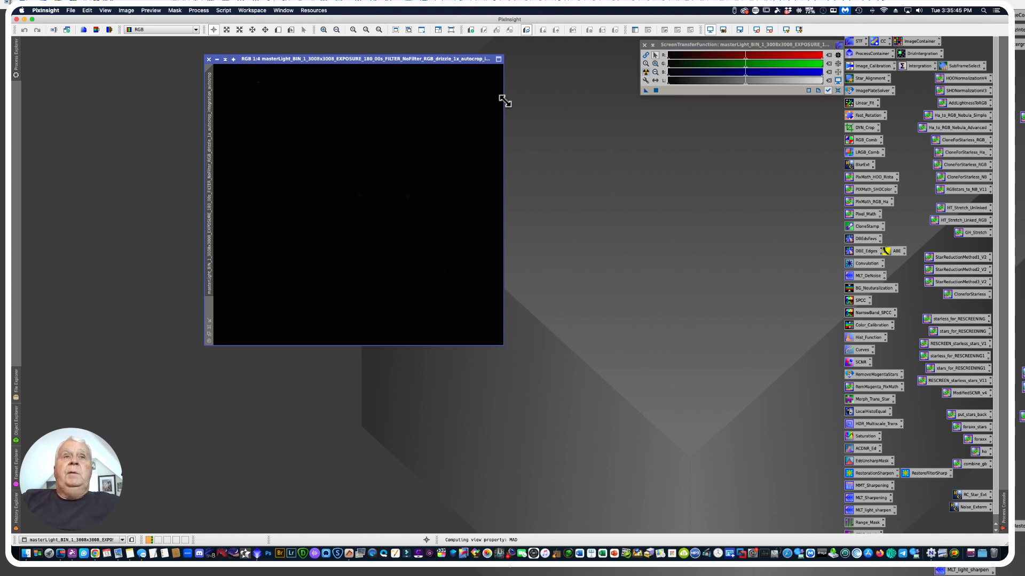
pyautogui.moveTo(327, 58); pyautogui.dragTo(404, 57)
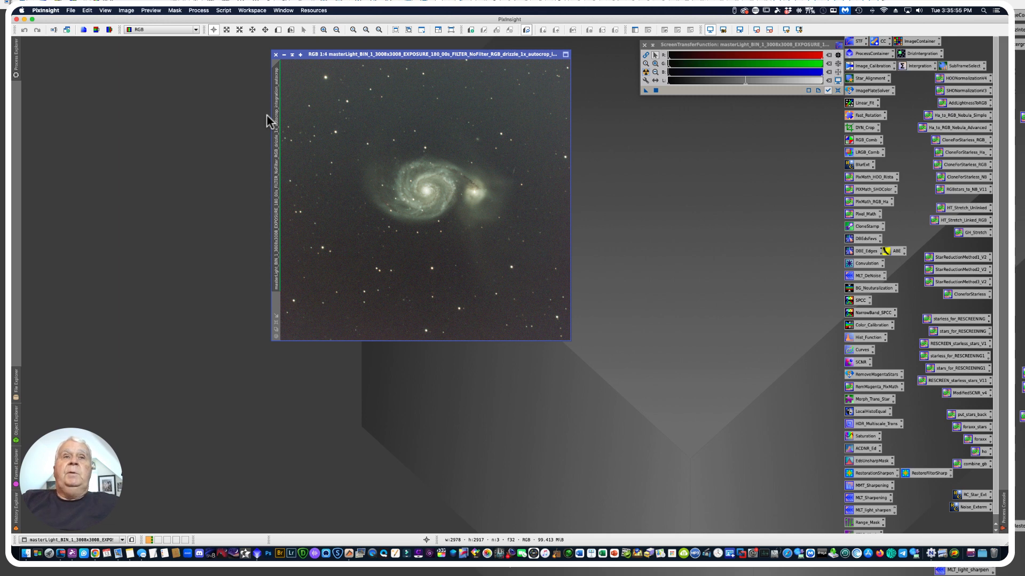
pyautogui.moveTo(340, 54); pyautogui.dragTo(344, 52)
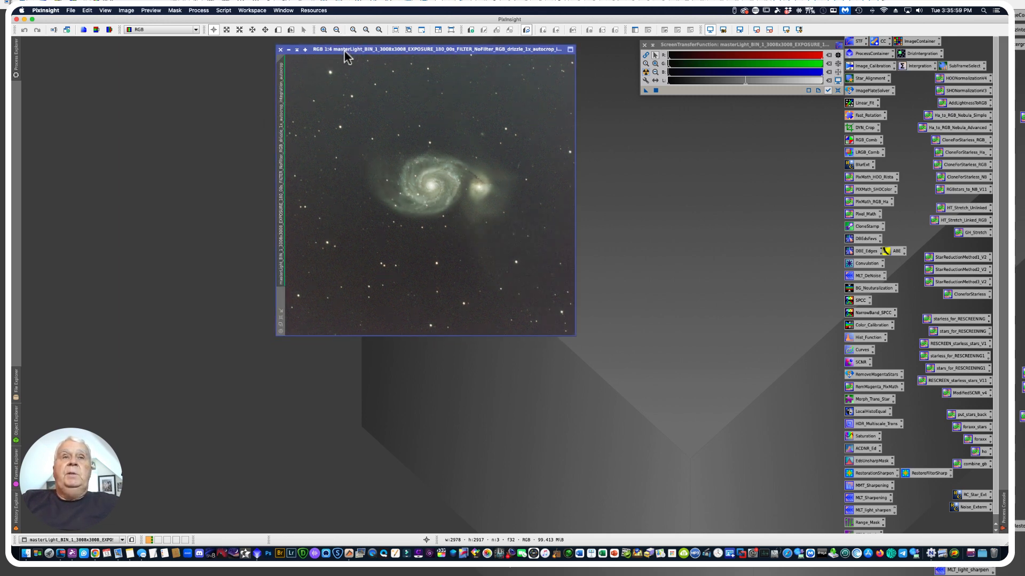
# Enlarge the M51 image window to 1:3 zoom and reposition it in the workspace
pyautogui.moveTo(279, 172)
pyautogui.moveTo(280, 172)
pyautogui.mouseDown()
pyautogui.moveTo(256, 164)
pyautogui.moveTo(280, 163)
pyautogui.mouseUp()
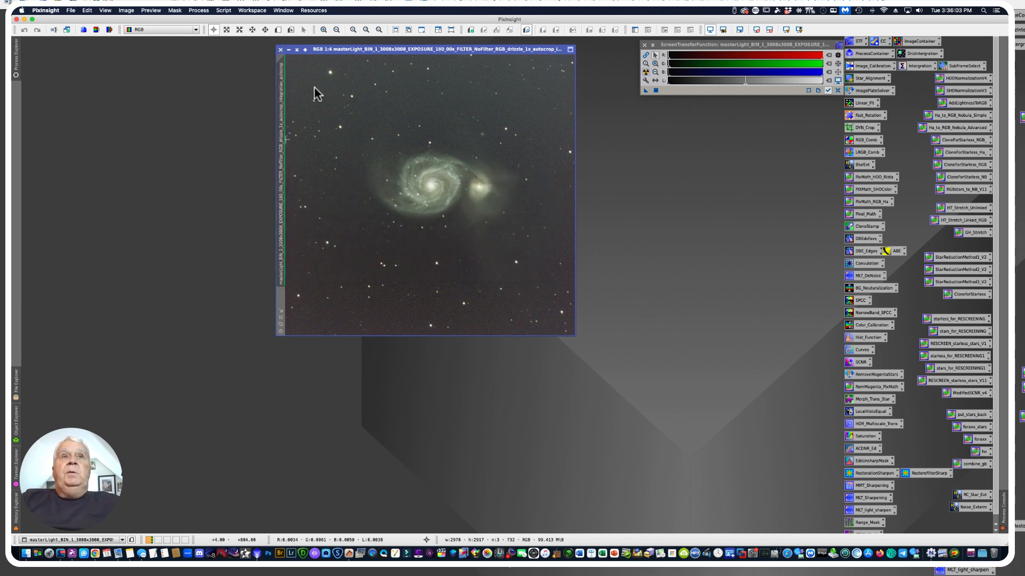
pyautogui.moveTo(335, 53); pyautogui.dragTo(303, 51)
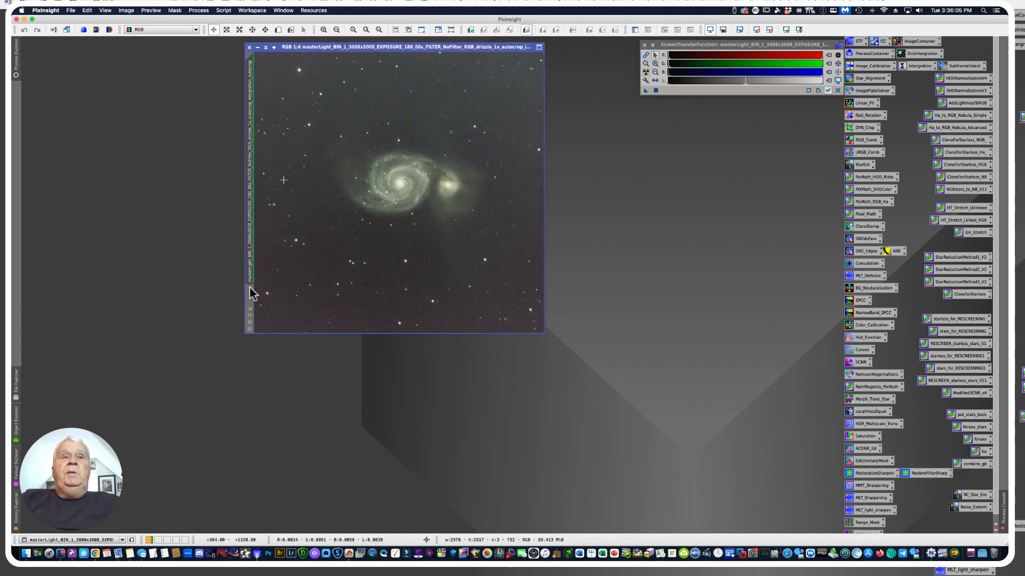
pyautogui.click(250, 315)
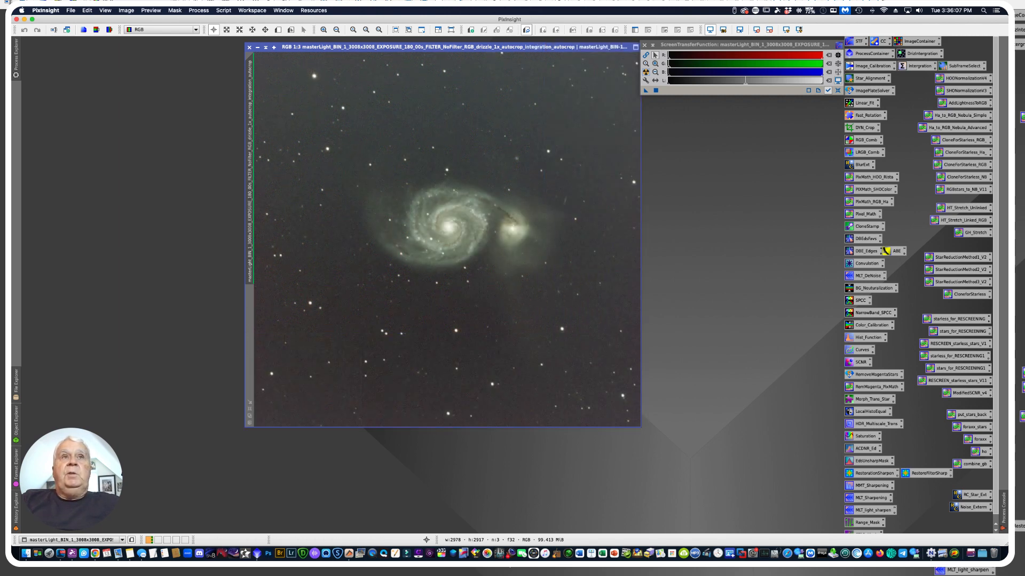
pyautogui.moveTo(344, 56); pyautogui.dragTo(298, 65)
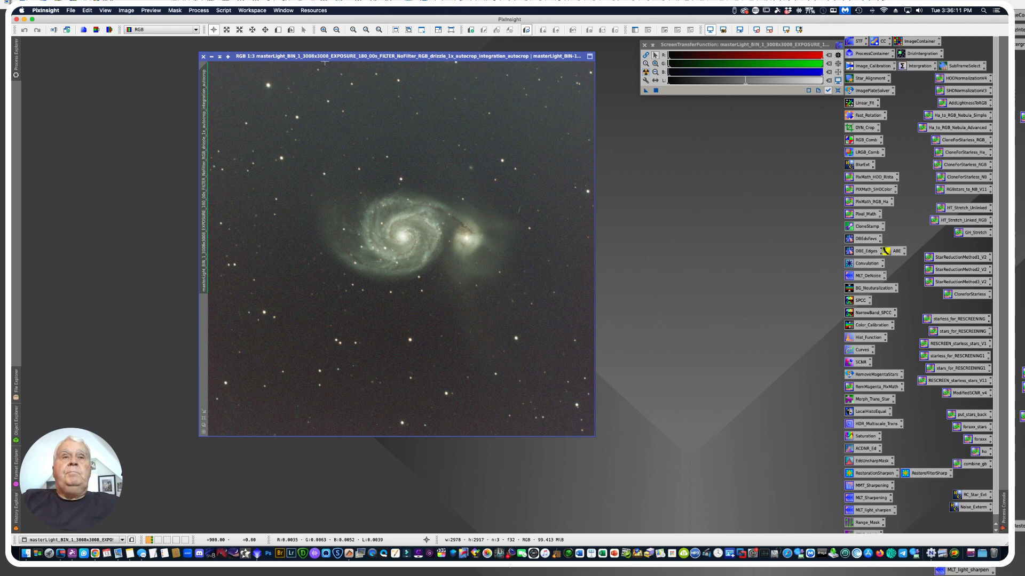
# Rename the master light's image identifier to RGB
pyautogui.rightClick(204, 190)
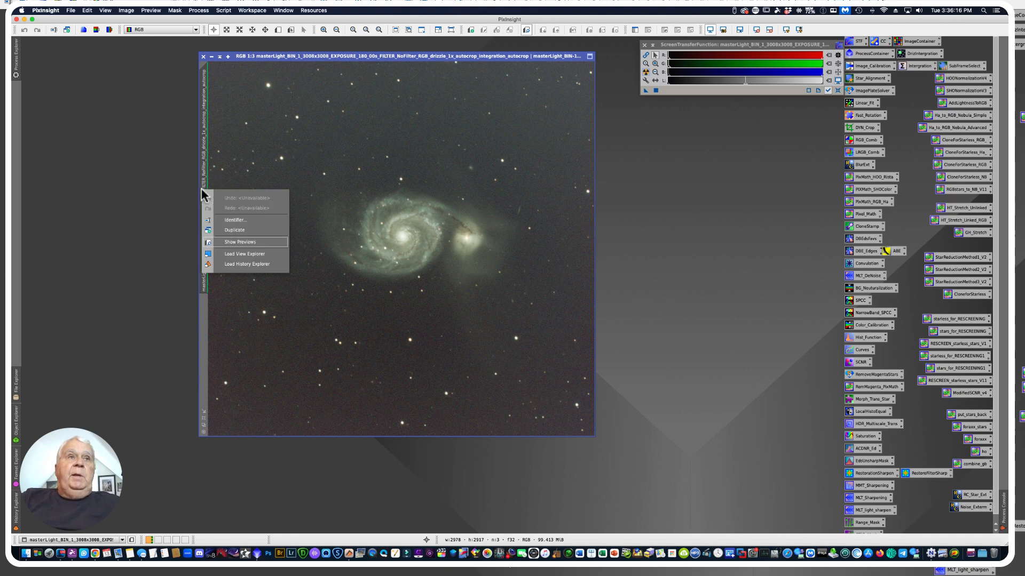
pyautogui.click(229, 221)
pyautogui.write('RGB')
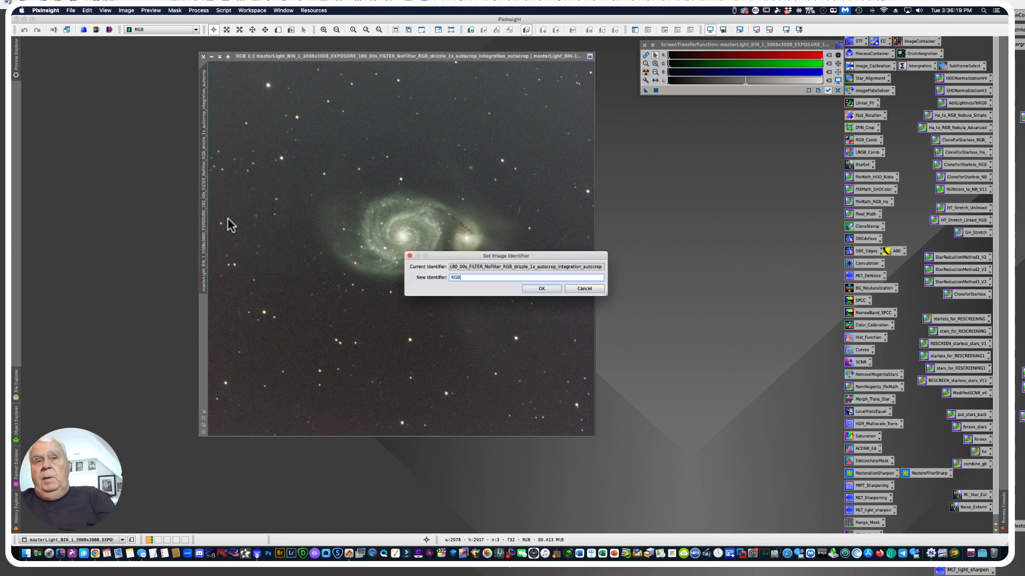
pyautogui.press('Return')
# Duplicate the RGB image, iconize the original and park its icon just below the ScreenTransferFunction window
pyautogui.moveTo(204, 73); pyautogui.dragTo(152, 115)
pyautogui.click(211, 56)
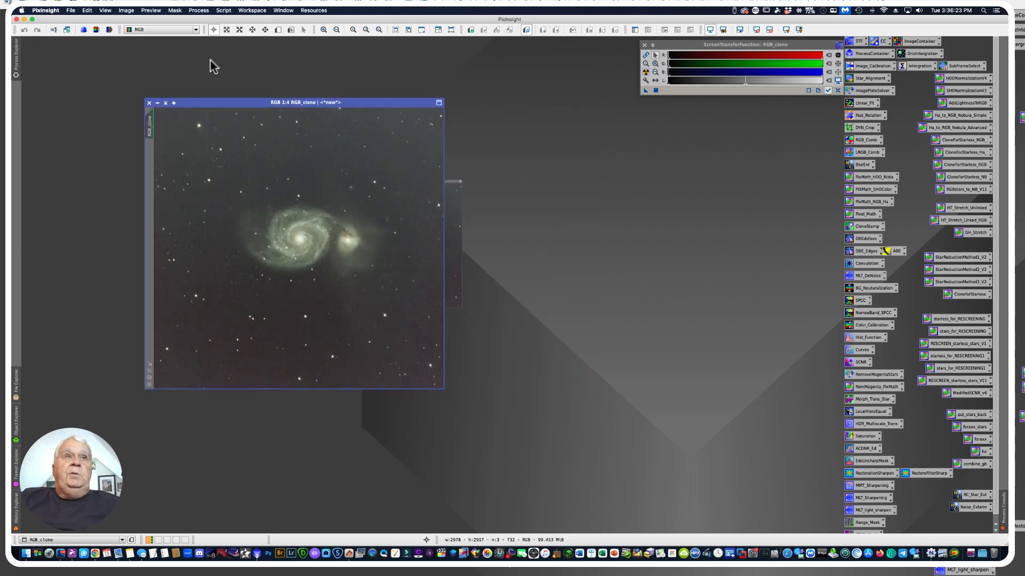
pyautogui.moveTo(412, 249); pyautogui.dragTo(657, 107)
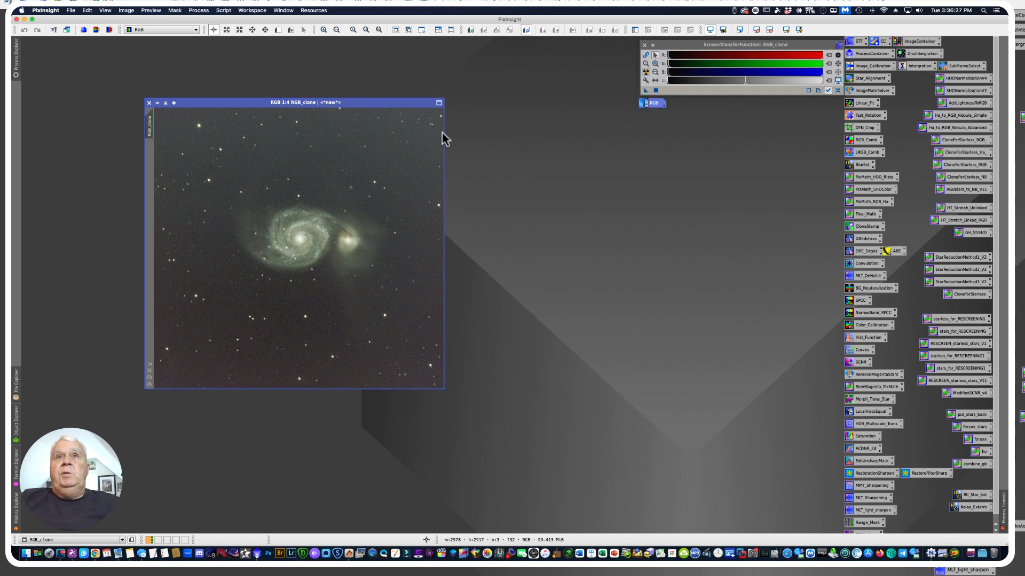
pyautogui.moveTo(278, 102); pyautogui.dragTo(306, 65)
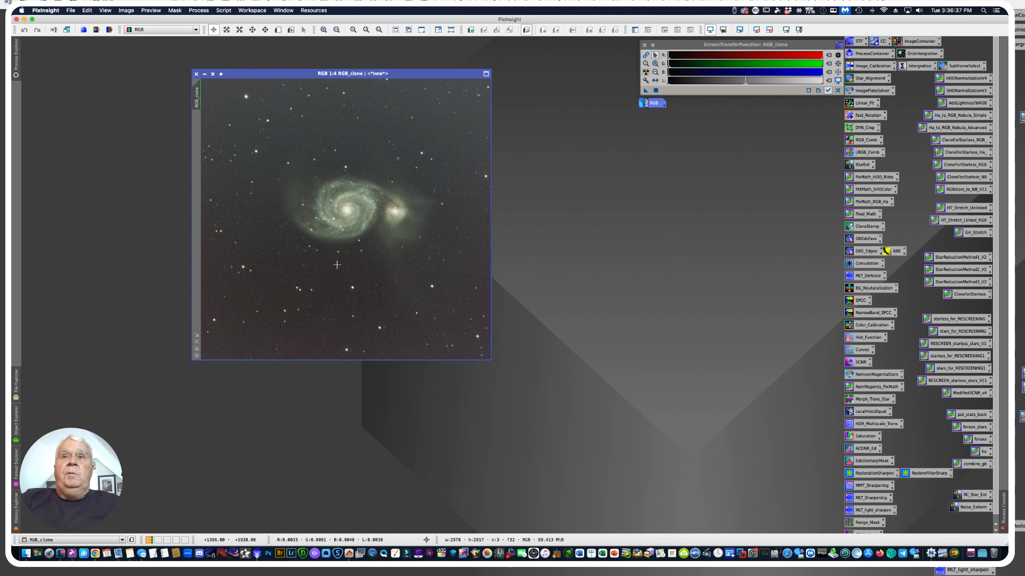
# Apply BlurXTerminator to the RGB clone with Sharpen Stars set to 0.40
pyautogui.doubleClick(860, 165)
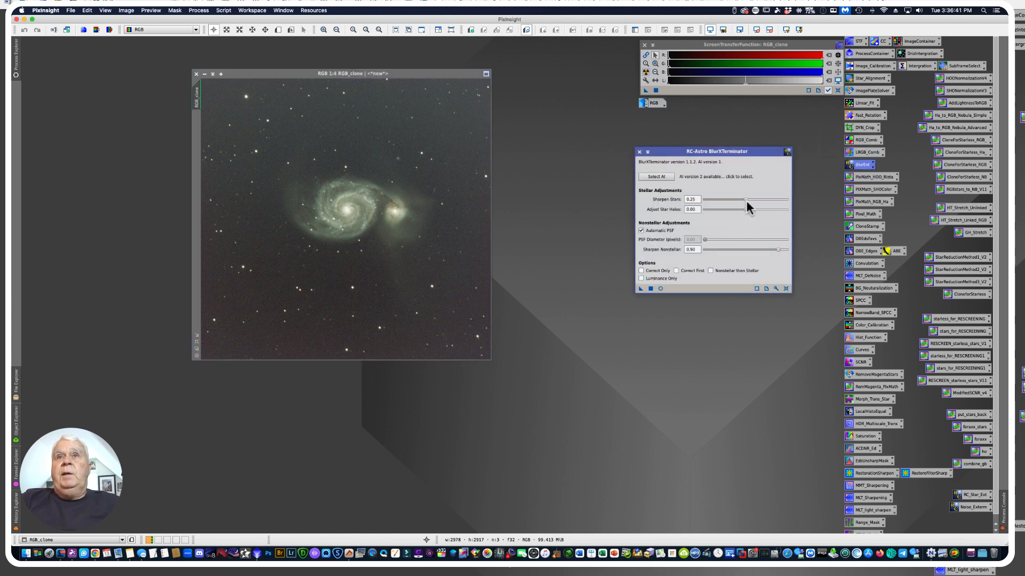
pyautogui.moveTo(747, 200); pyautogui.dragTo(762, 202)
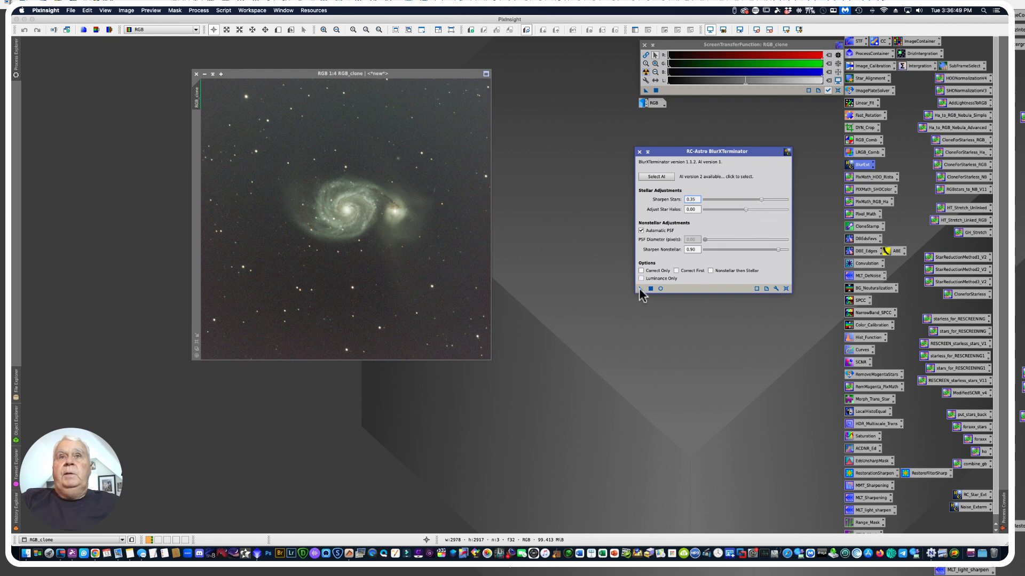
pyautogui.click(761, 200)
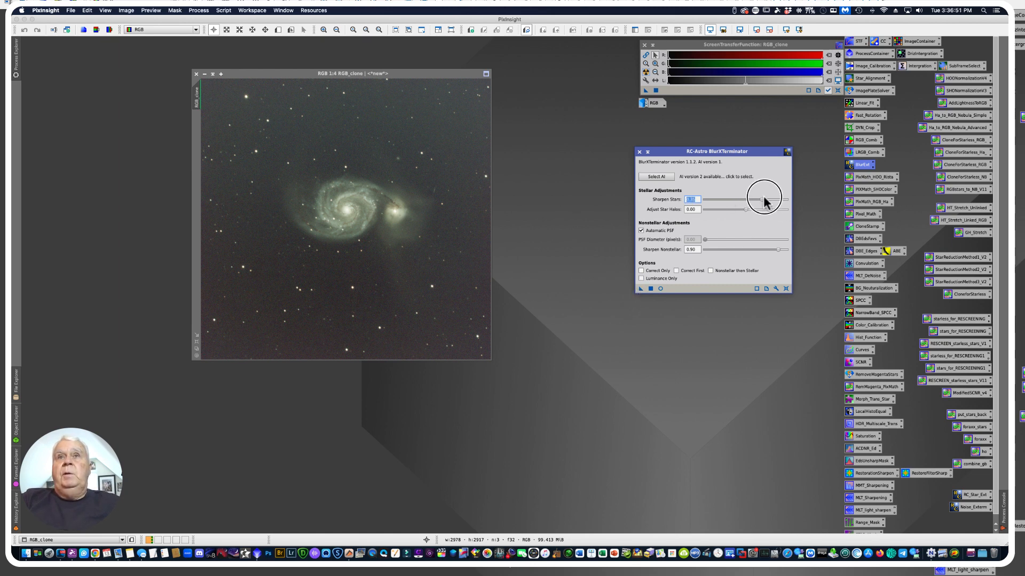
pyautogui.moveTo(762, 202); pyautogui.dragTo(770, 202)
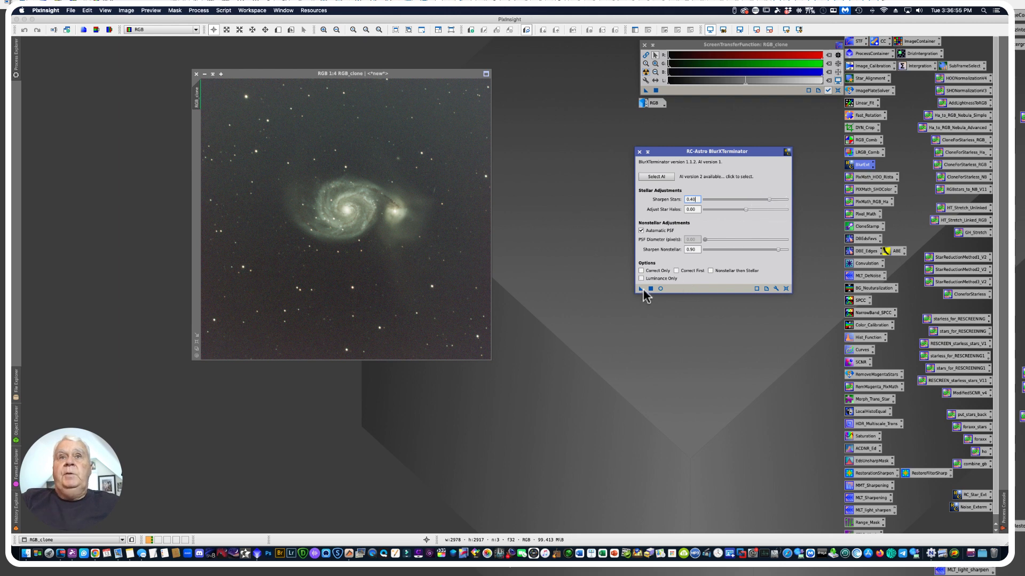
pyautogui.moveTo(641, 288); pyautogui.dragTo(322, 304)
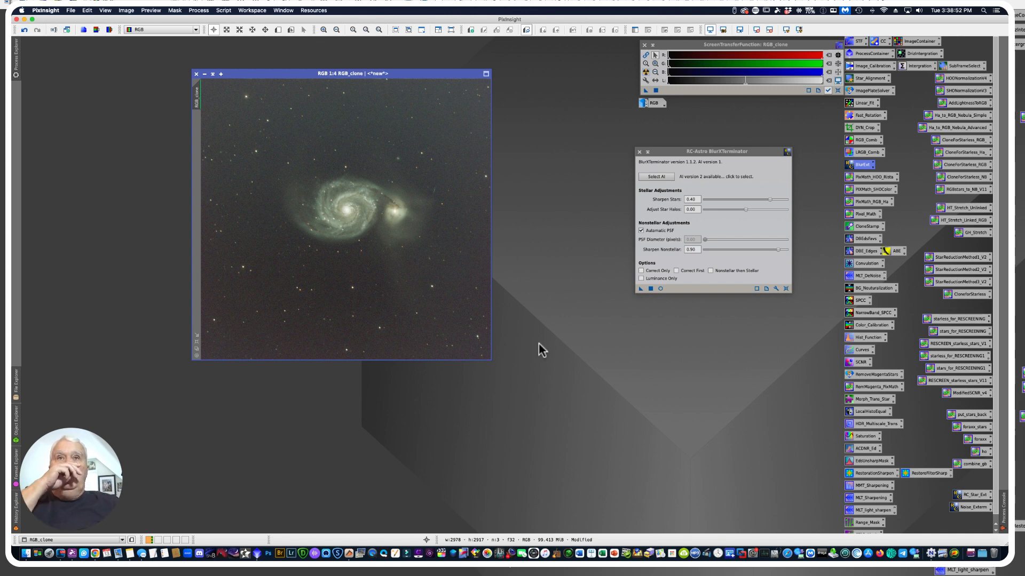
# Close BlurXTerminator and rename the deblurred clone's image identifier to RGB_BlurX
pyautogui.click(638, 152)
pyautogui.rightClick(196, 105)
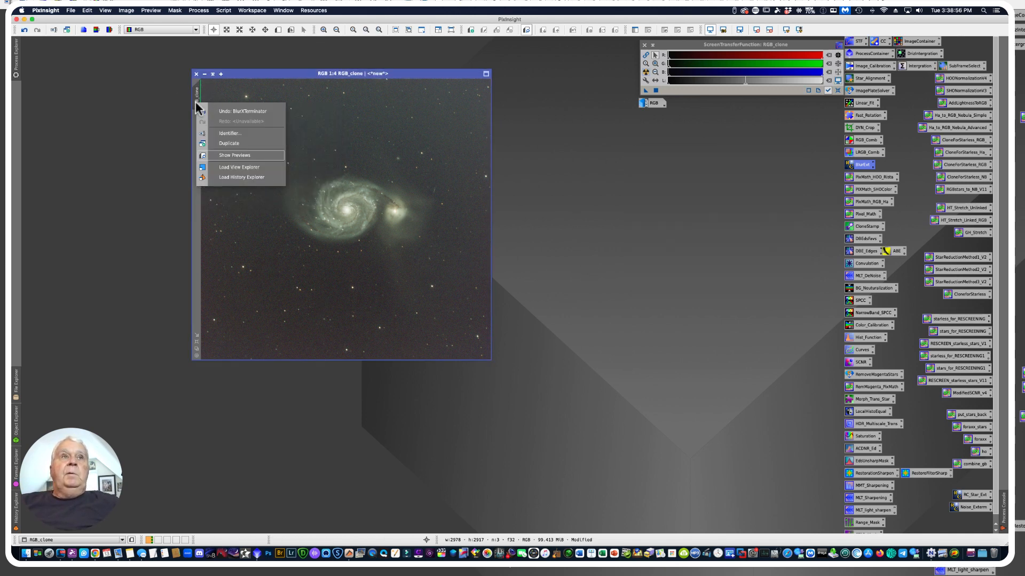
pyautogui.click(225, 131)
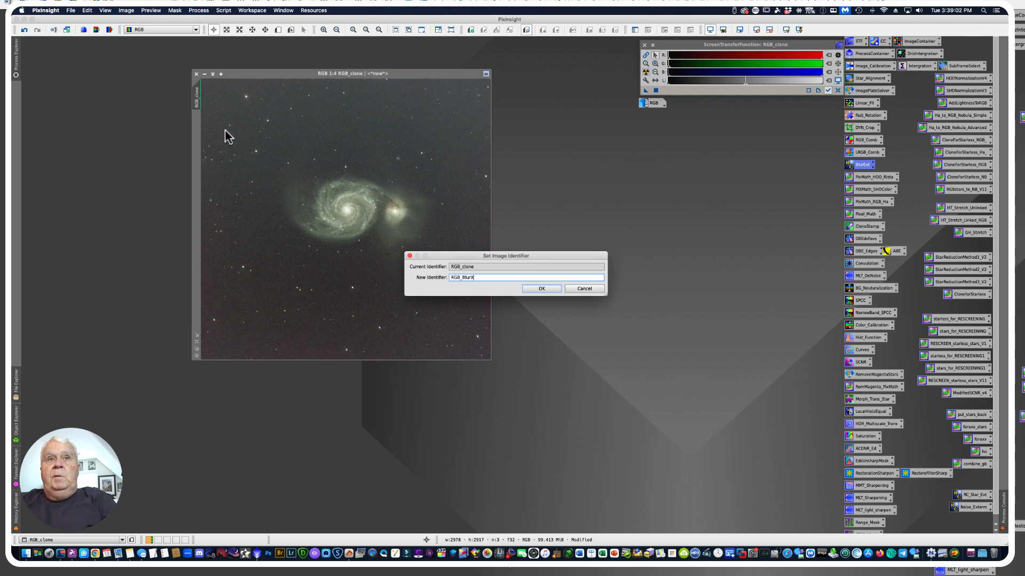
pyautogui.write('RGB_BlurX')
pyautogui.press('Return')
# Duplicate the RGB_BlurX image, iconize the original and park its icon beneath the RGB icon
pyautogui.click(16, 56)
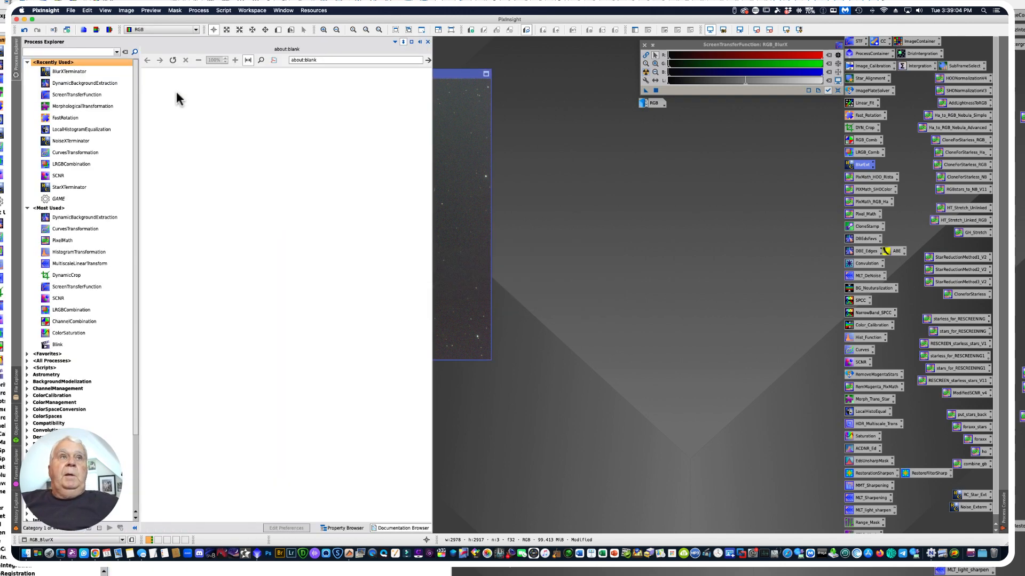
pyautogui.moveTo(193, 107); pyautogui.dragTo(153, 107)
pyautogui.click(203, 74)
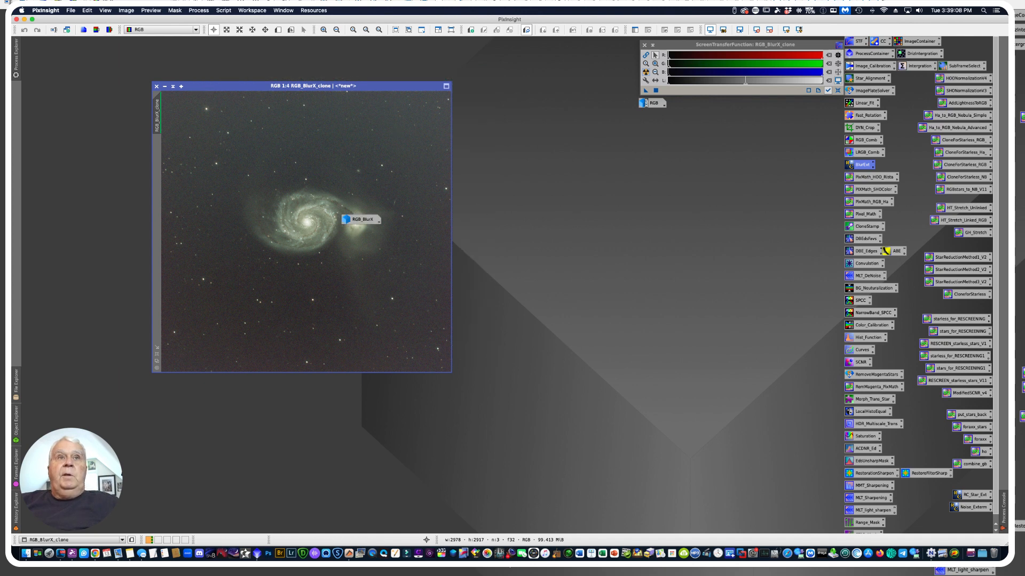
pyautogui.moveTo(366, 226); pyautogui.dragTo(663, 120)
pyautogui.moveTo(250, 86); pyautogui.dragTo(254, 66)
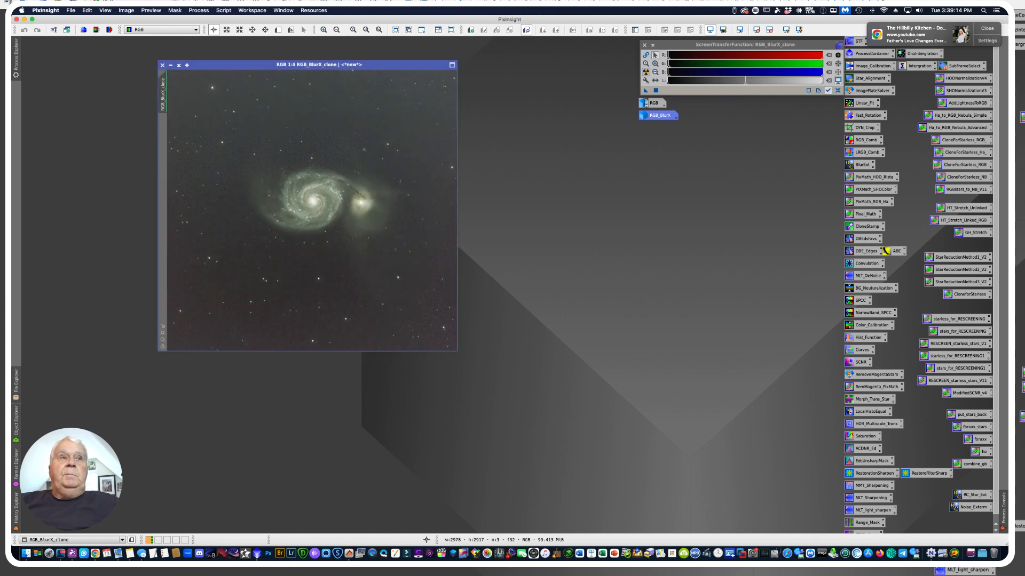
# Start DynamicBackgroundExtraction on the RGB_BlurX clone and set the default sample radius to 25
pyautogui.click(162, 333)
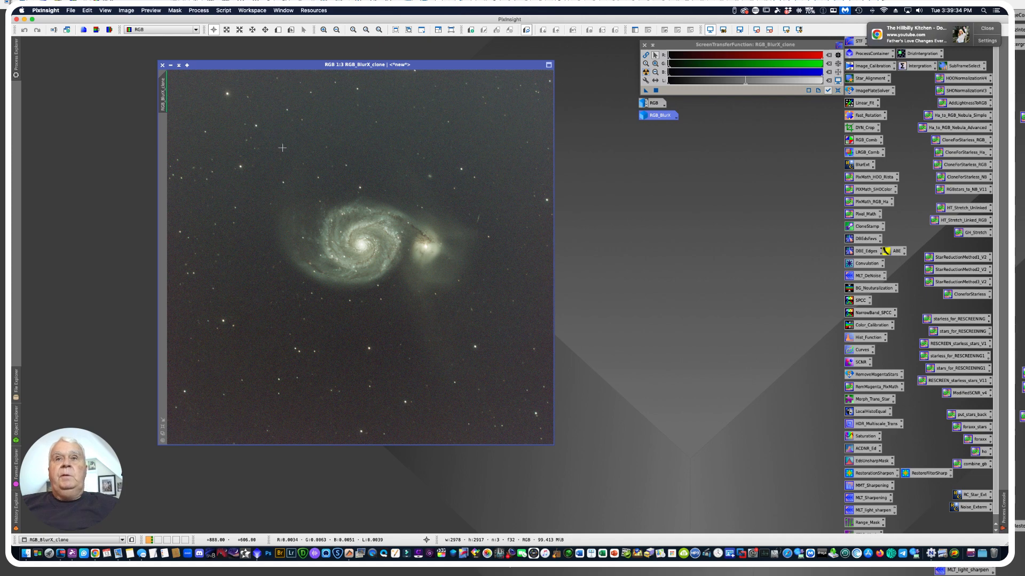
pyautogui.click(865, 239)
pyautogui.doubleClick(865, 240)
pyautogui.moveTo(650, 111); pyautogui.dragTo(606, 63)
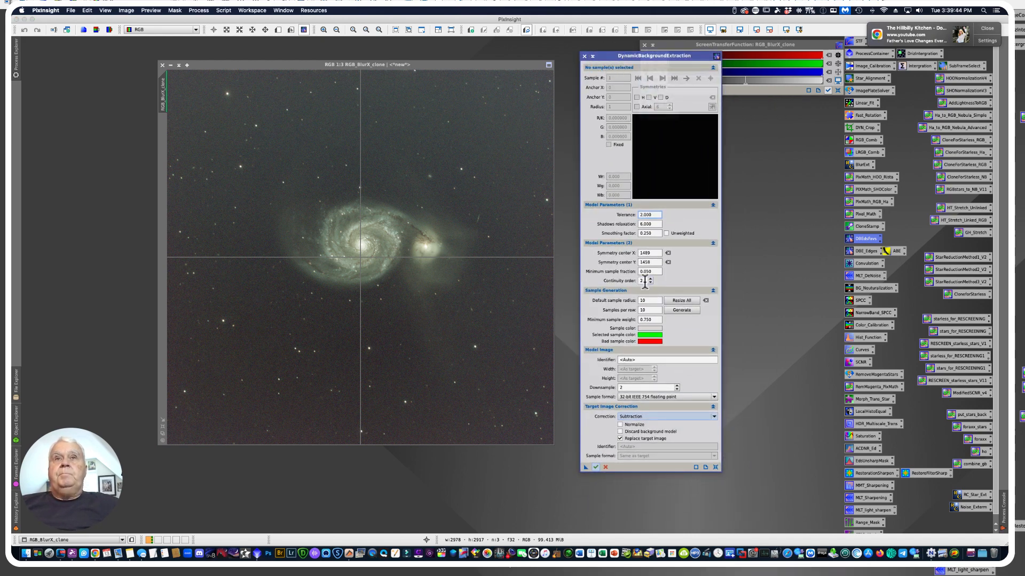
pyautogui.moveTo(645, 282)
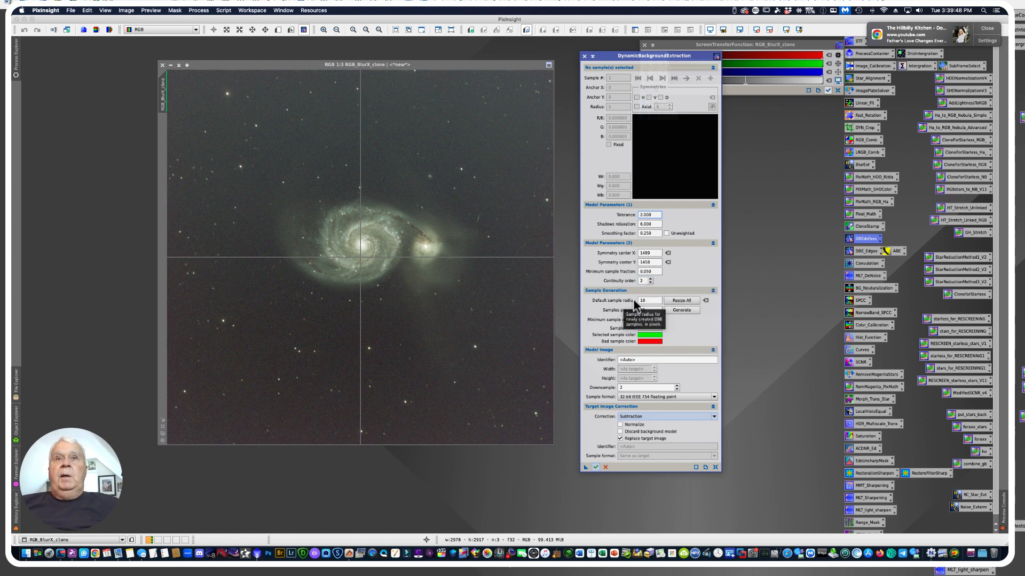
pyautogui.moveTo(652, 300); pyautogui.dragTo(614, 300)
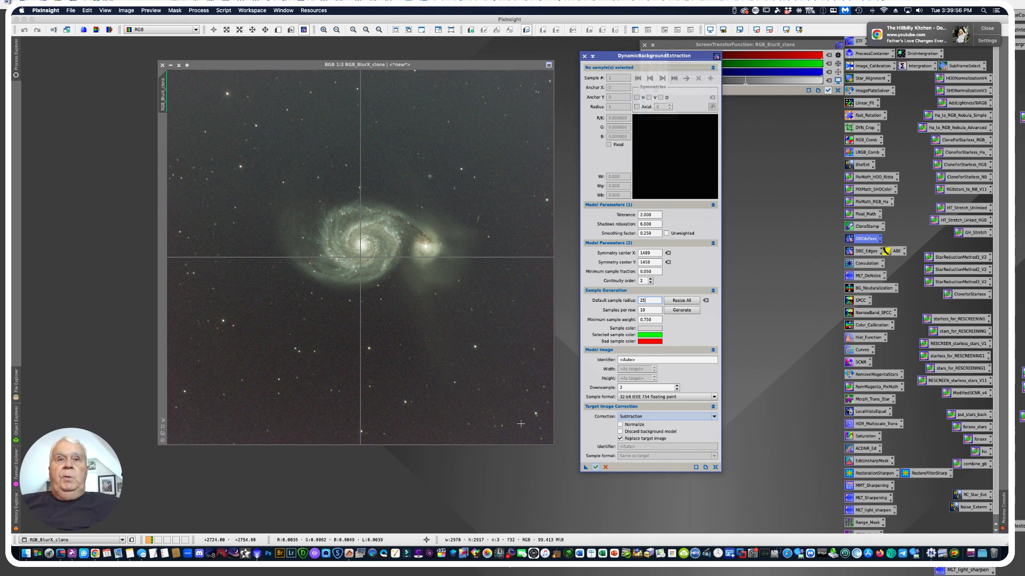
# Place four background samples on the clone in a diagonal line from the lower-right corner inward toward the galaxy, avoiding stars
pyautogui.click(546, 438)
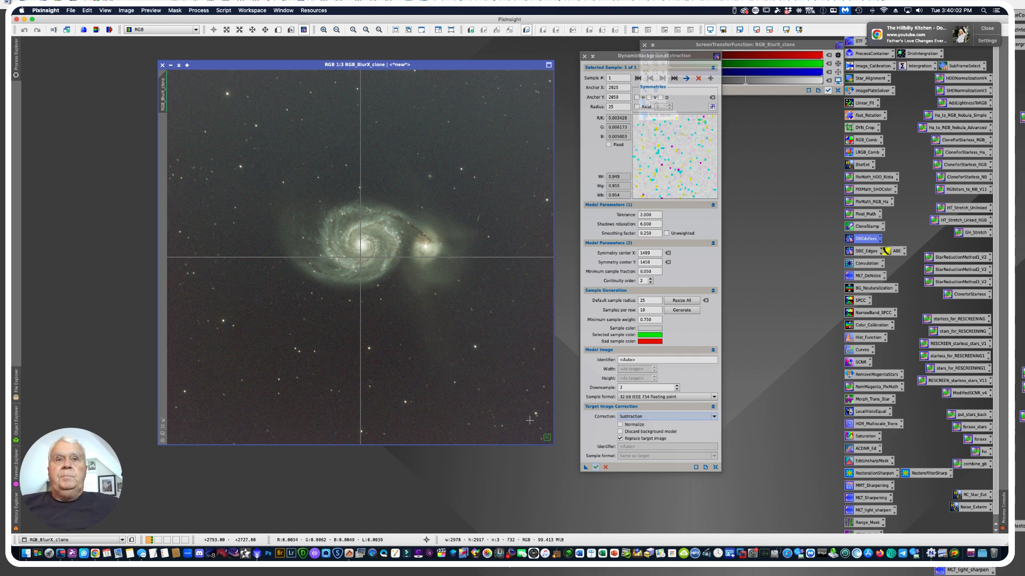
pyautogui.click(516, 403)
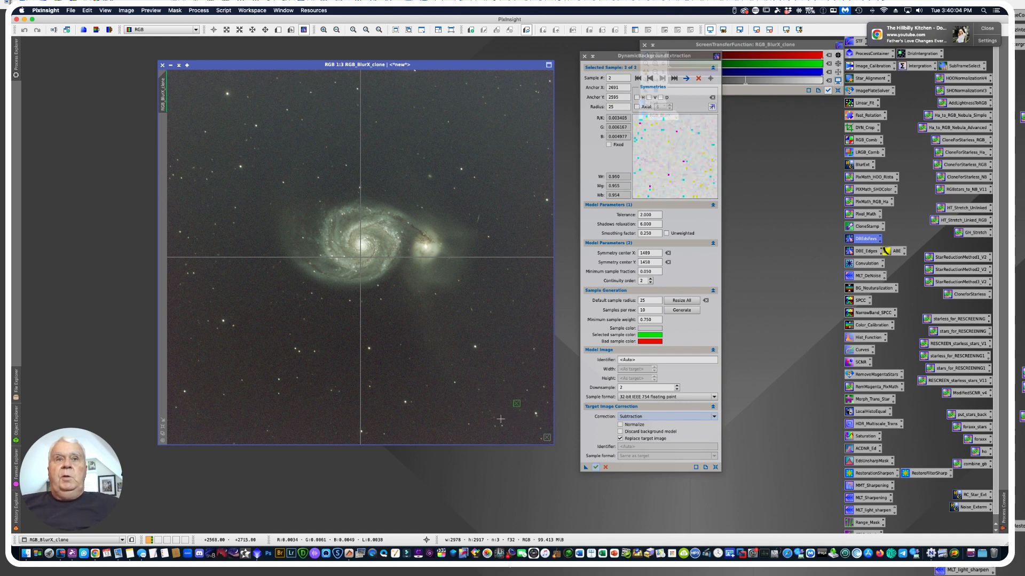
pyautogui.click(493, 373)
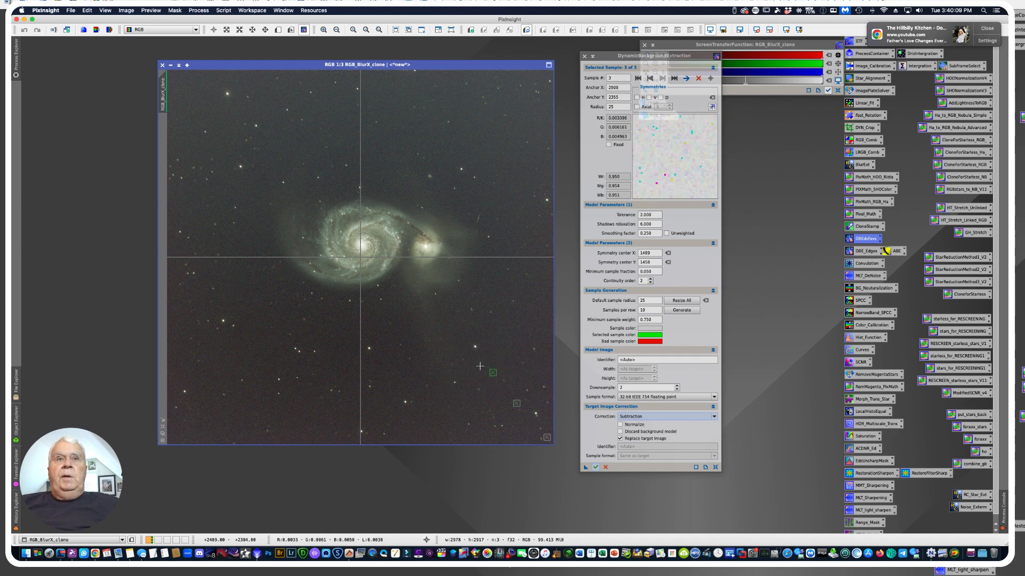
pyautogui.click(462, 334)
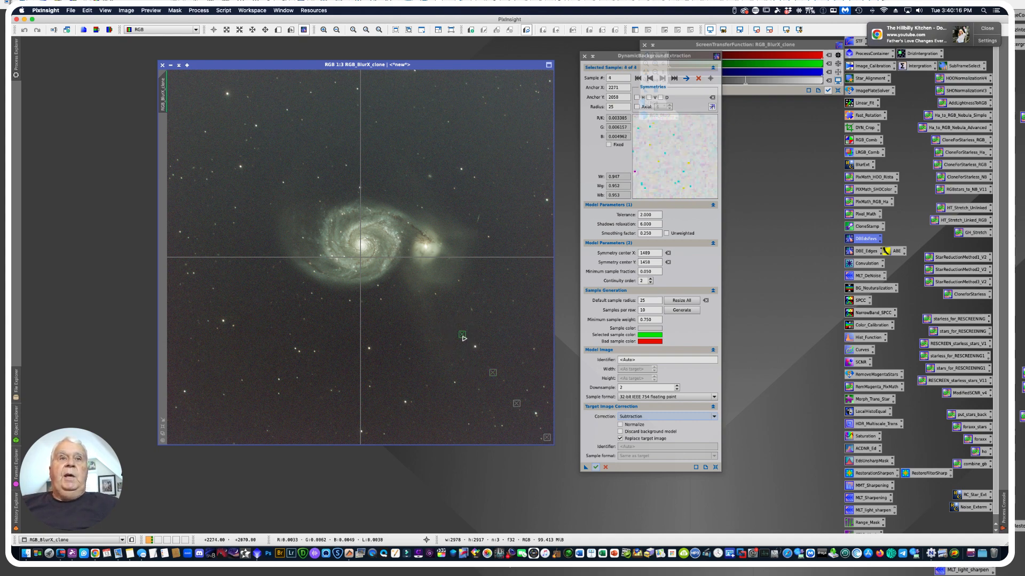
# Enable axial symmetry of 8 on the innermost background sample and of 7 on the next sample outward
pyautogui.click(636, 106)
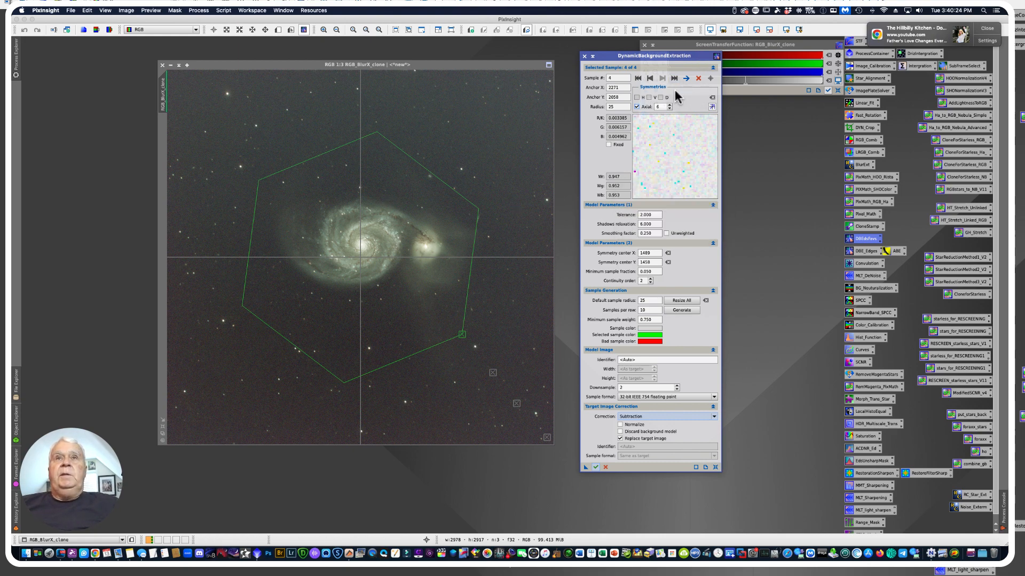
pyautogui.click(669, 105)
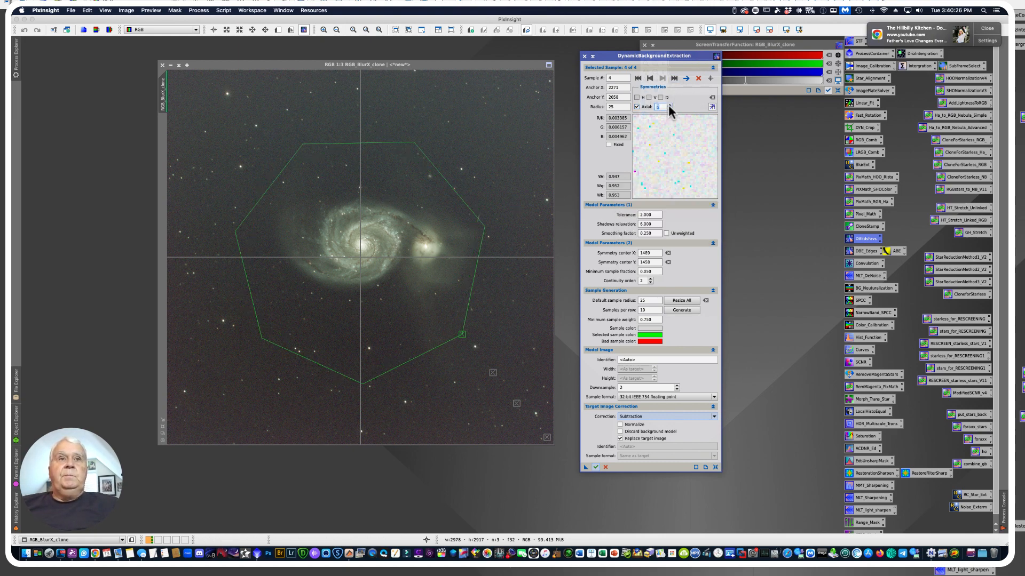
pyautogui.click(669, 104)
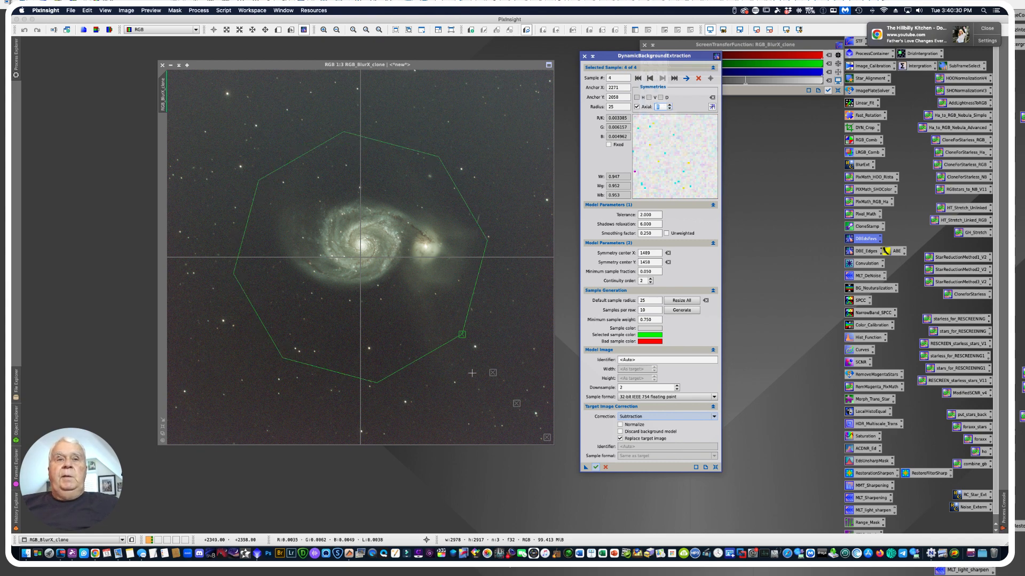
pyautogui.click(492, 373)
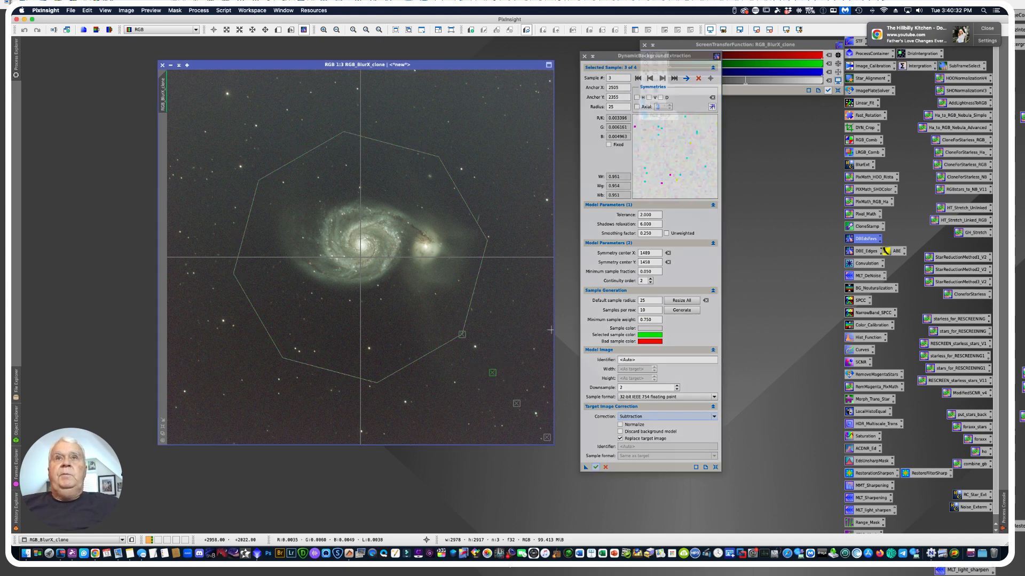
pyautogui.click(637, 107)
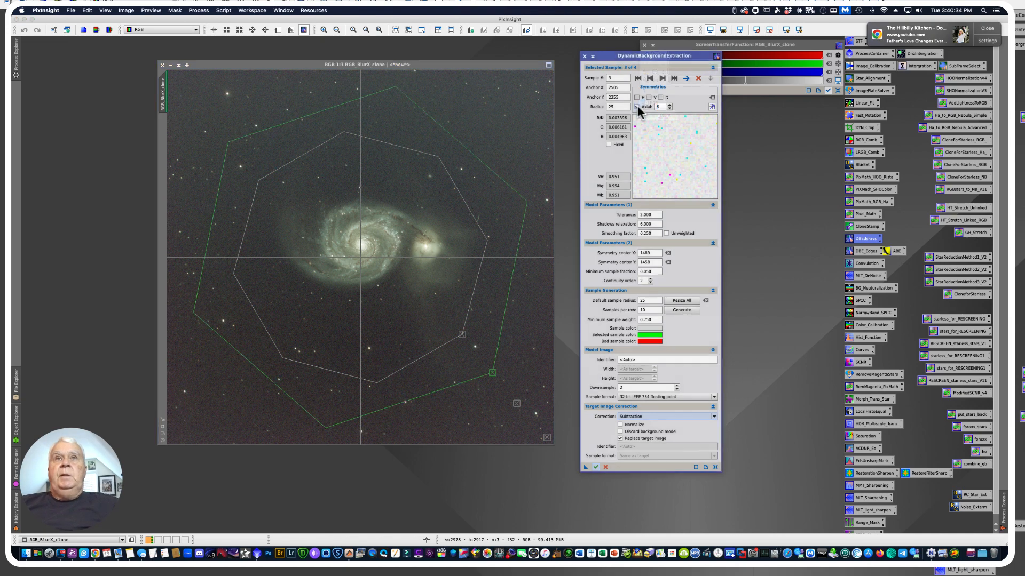
pyautogui.click(669, 104)
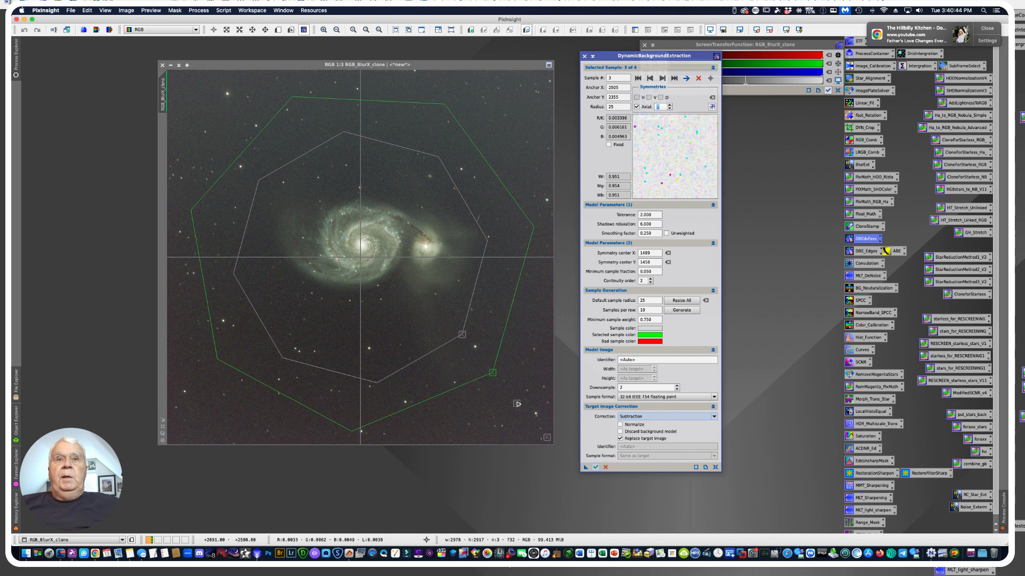
# Enable axial symmetry of 6 on the second sample from the corner and of 8 on the outermost corner sample
pyautogui.click(517, 403)
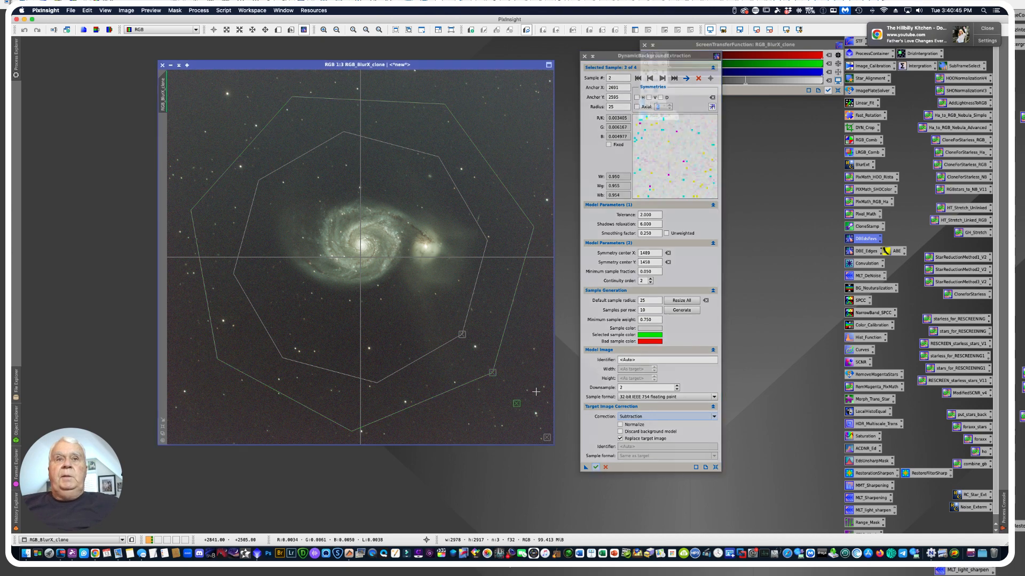
pyautogui.click(669, 109)
pyautogui.click(636, 107)
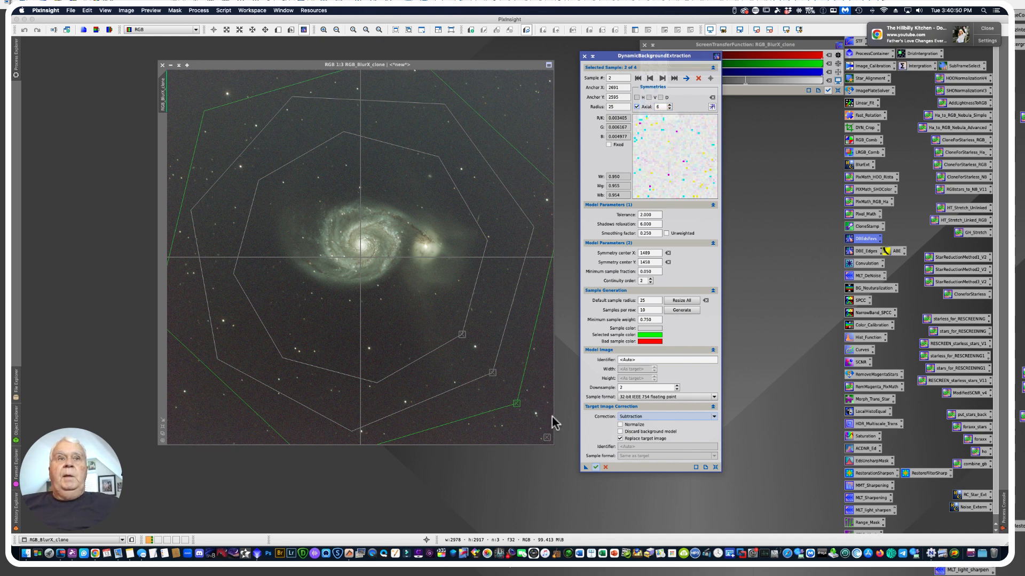
pyautogui.click(546, 438)
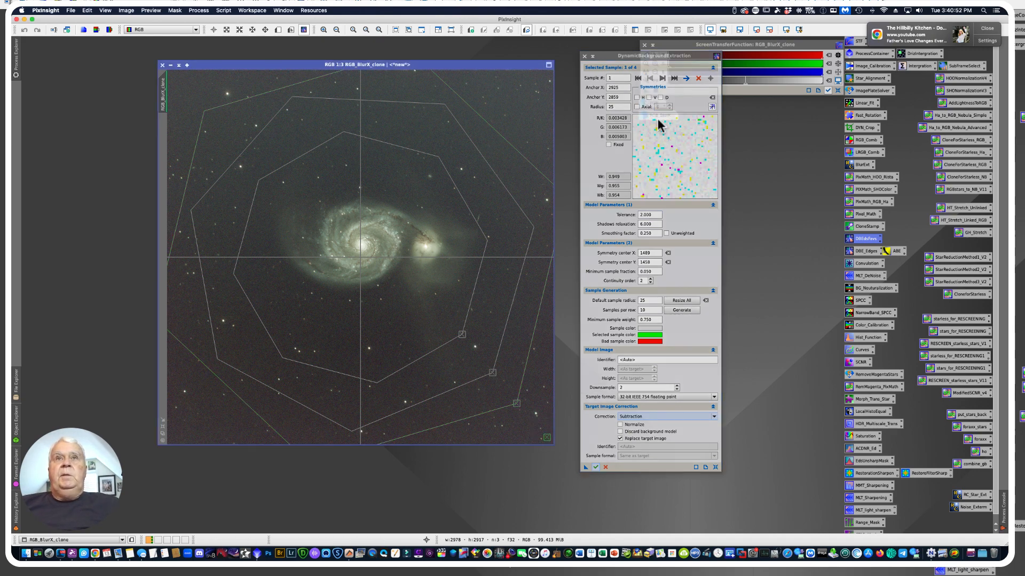
pyautogui.click(636, 107)
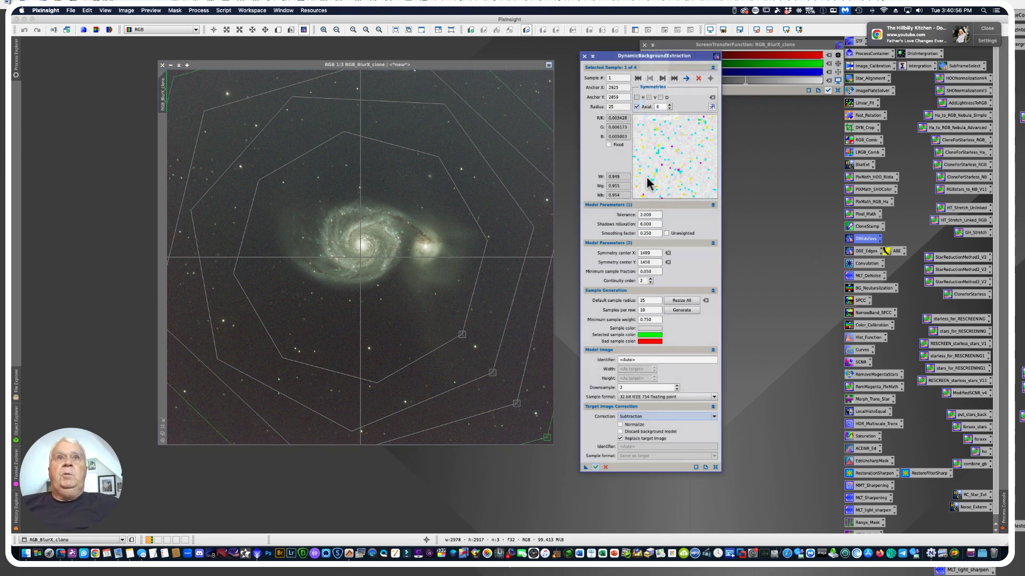
pyautogui.click(669, 105)
pyautogui.click(669, 105)
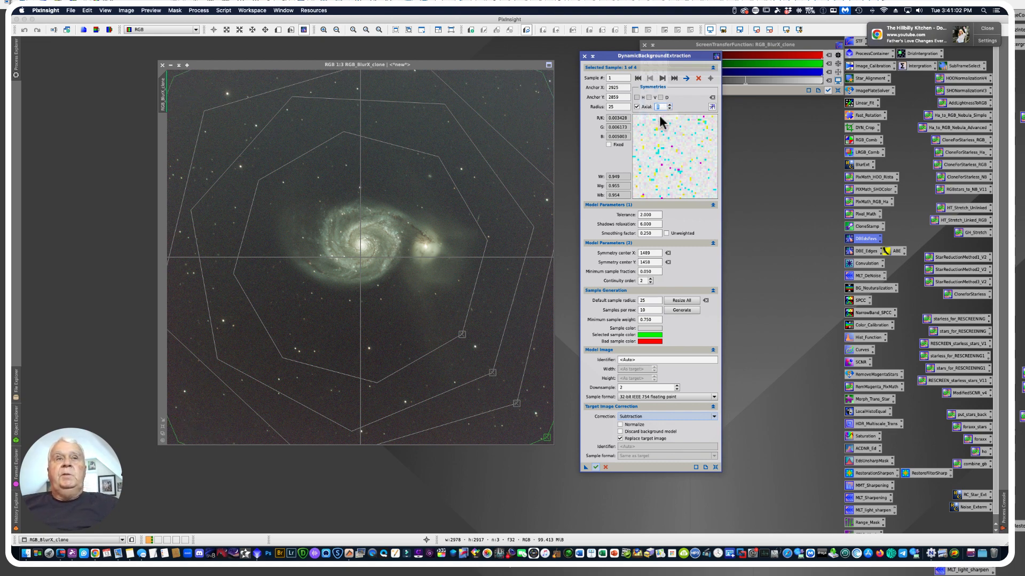
# Save the background extraction settings as a process icon named DBERadial and park it on the workspace just below the dialog
pyautogui.moveTo(585, 467); pyautogui.dragTo(496, 500)
pyautogui.click(496, 500)
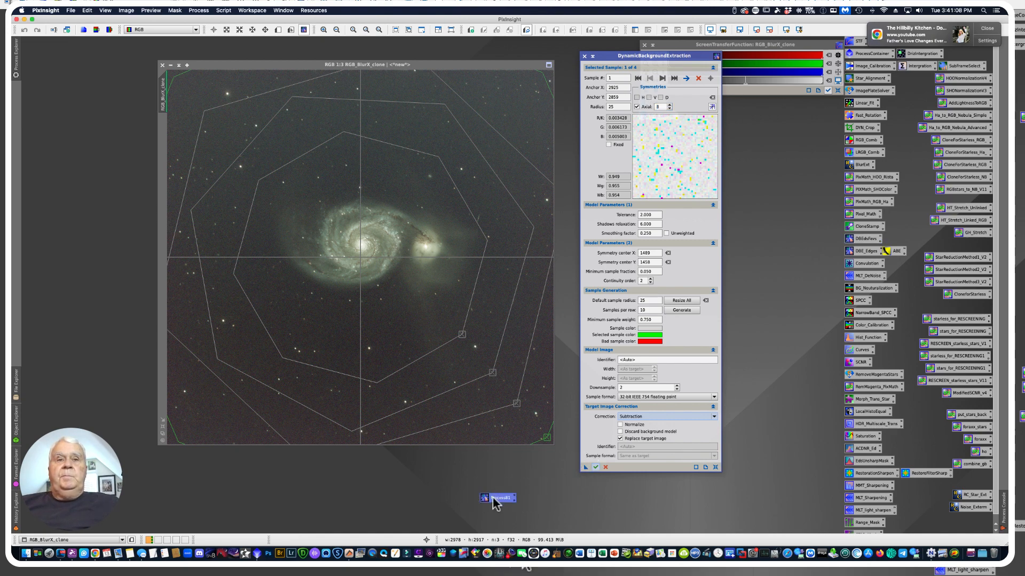
pyautogui.rightClick(497, 500)
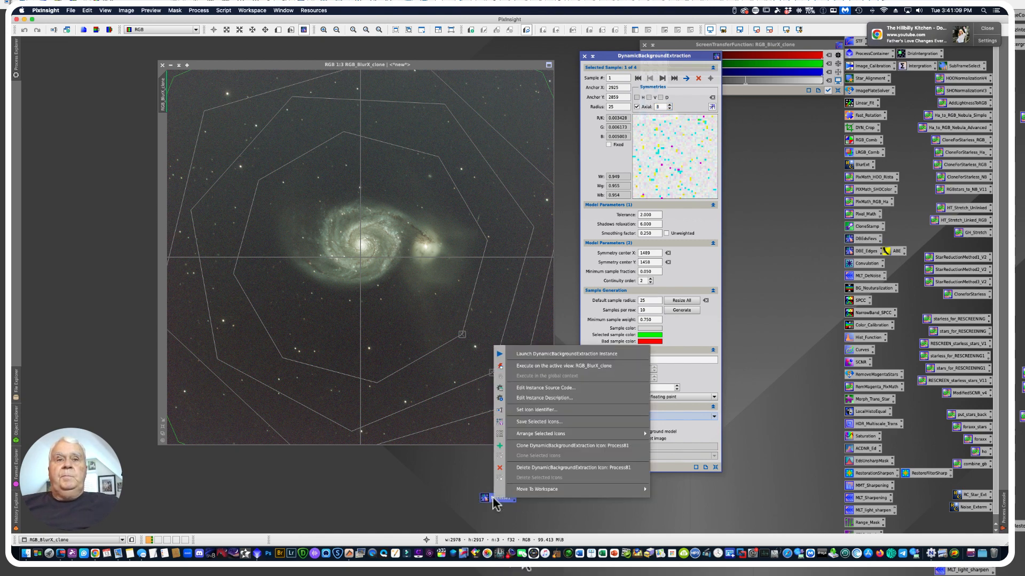
pyautogui.click(533, 410)
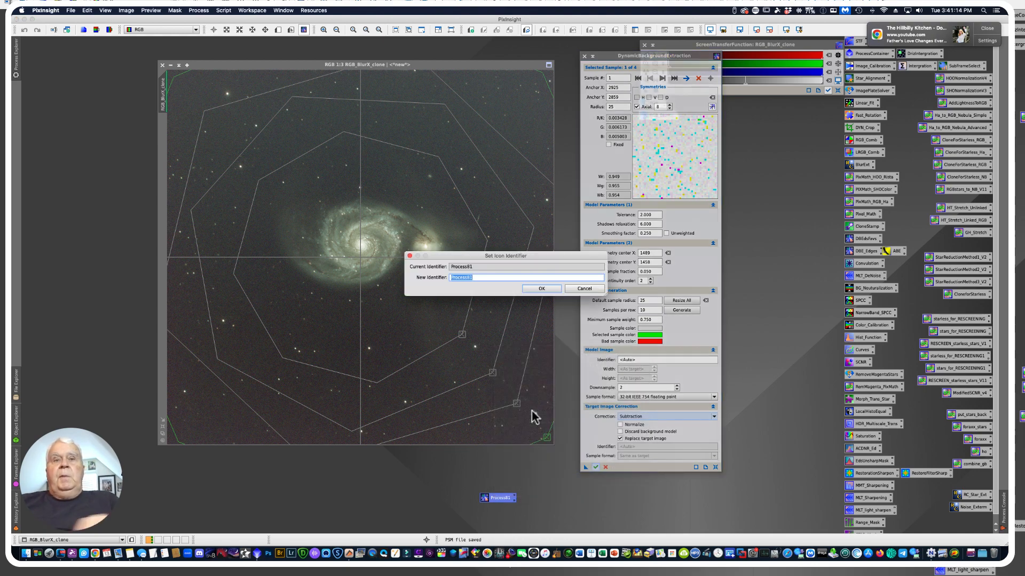
pyautogui.write('DBERadial')
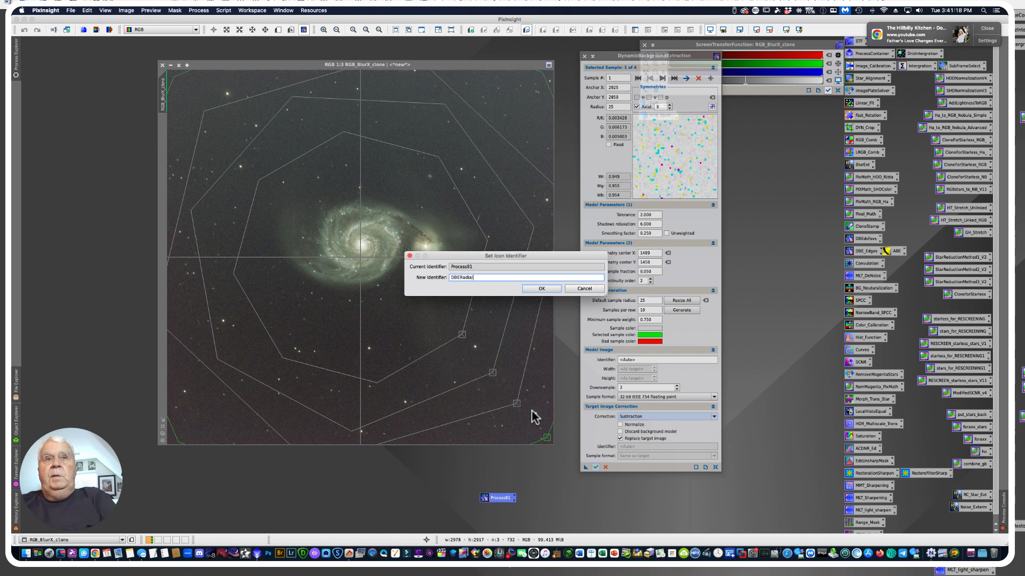
pyautogui.press('Return')
pyautogui.moveTo(498, 497); pyautogui.dragTo(613, 498)
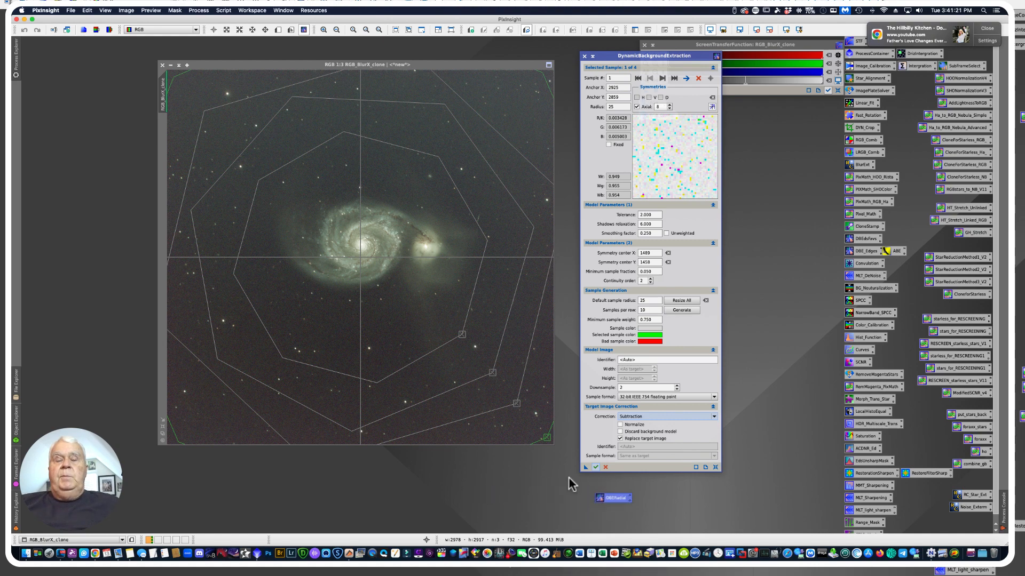
# Apply the Subtraction background correction to the clone, auto-stretch the background model before closing it, and auto-stretch the corrected clone
pyautogui.click(595, 467)
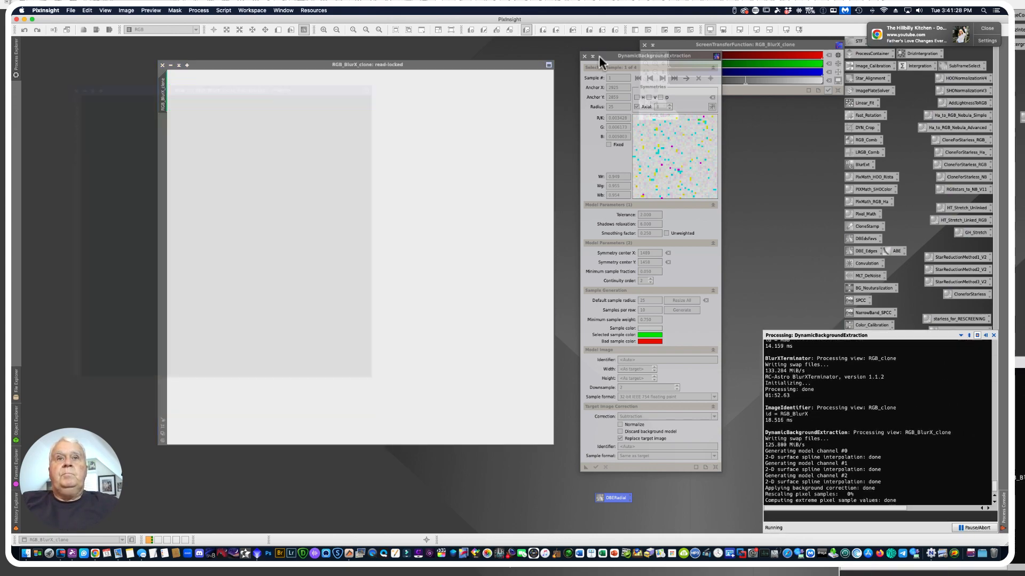
pyautogui.moveTo(607, 55); pyautogui.dragTo(714, 124)
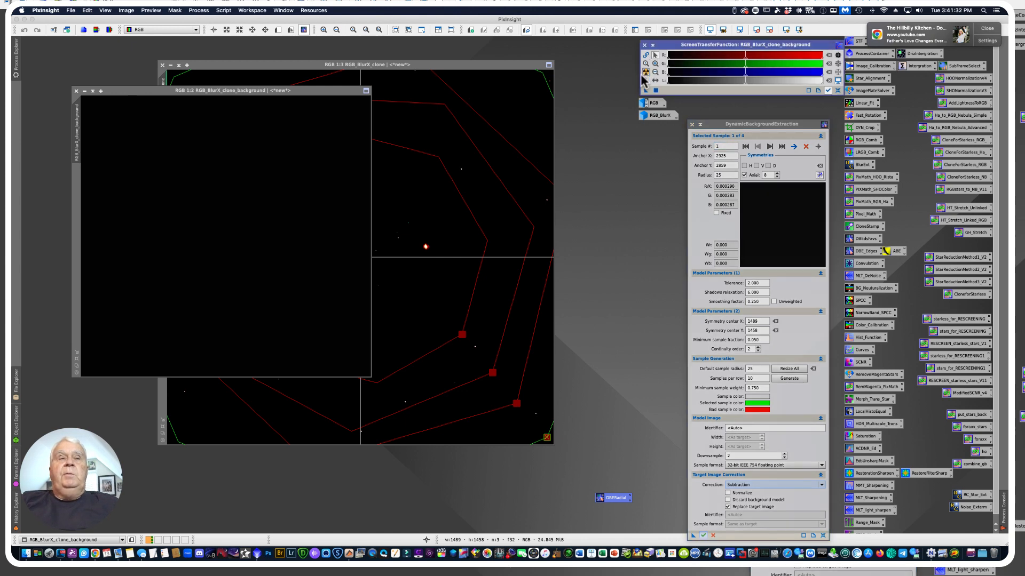
pyautogui.click(646, 72)
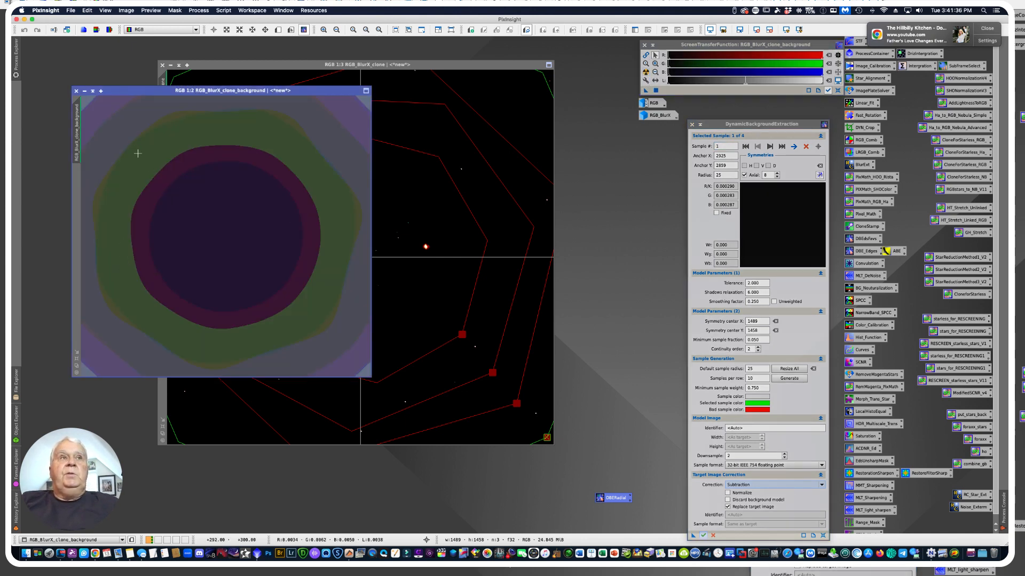
pyautogui.click(76, 91)
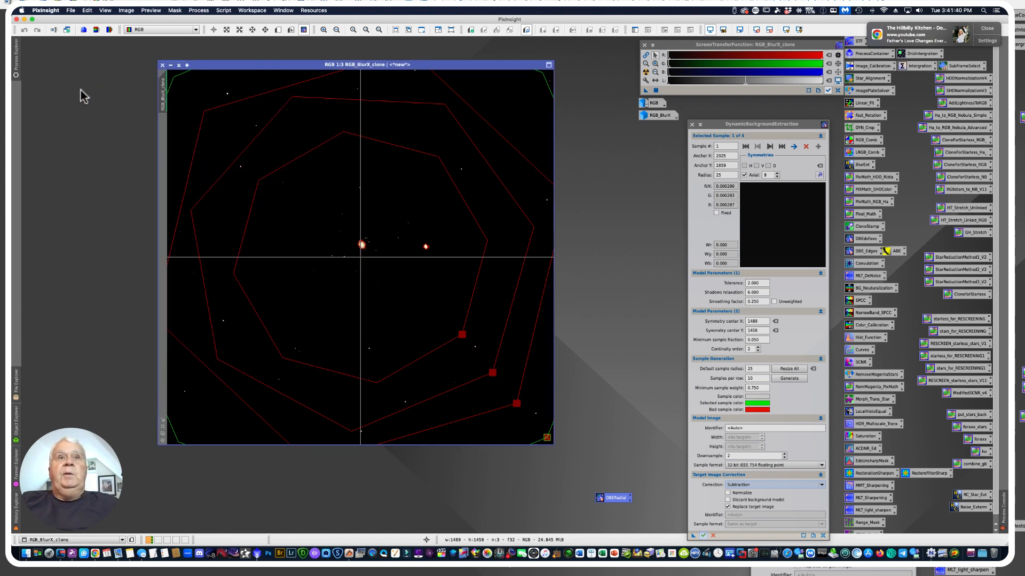
pyautogui.click(645, 71)
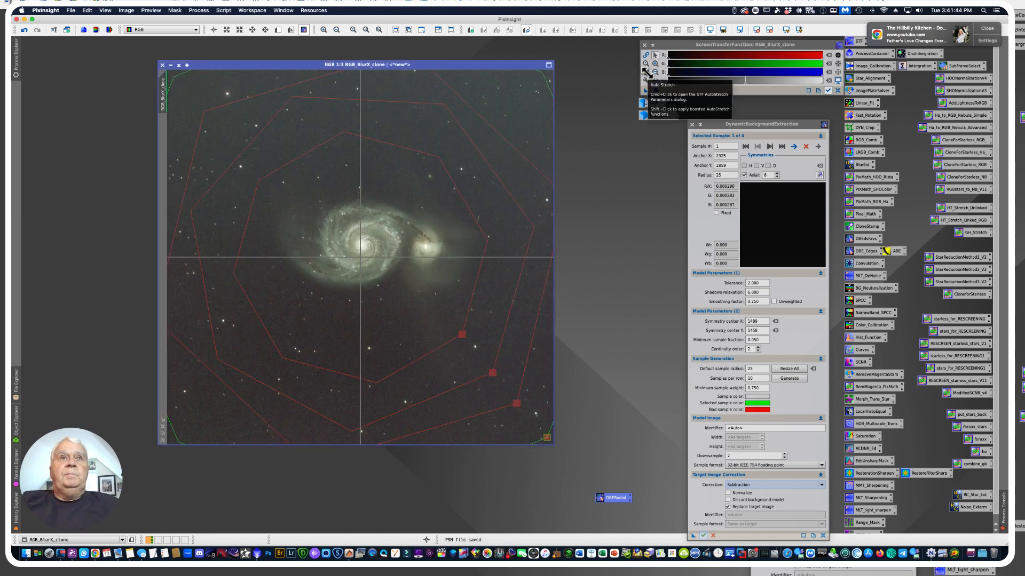
# Cancel the active DynamicBackgroundExtraction session and relaunch it on the corrected clone from the DBERadial process icon
pyautogui.moveTo(719, 125); pyautogui.dragTo(630, 64)
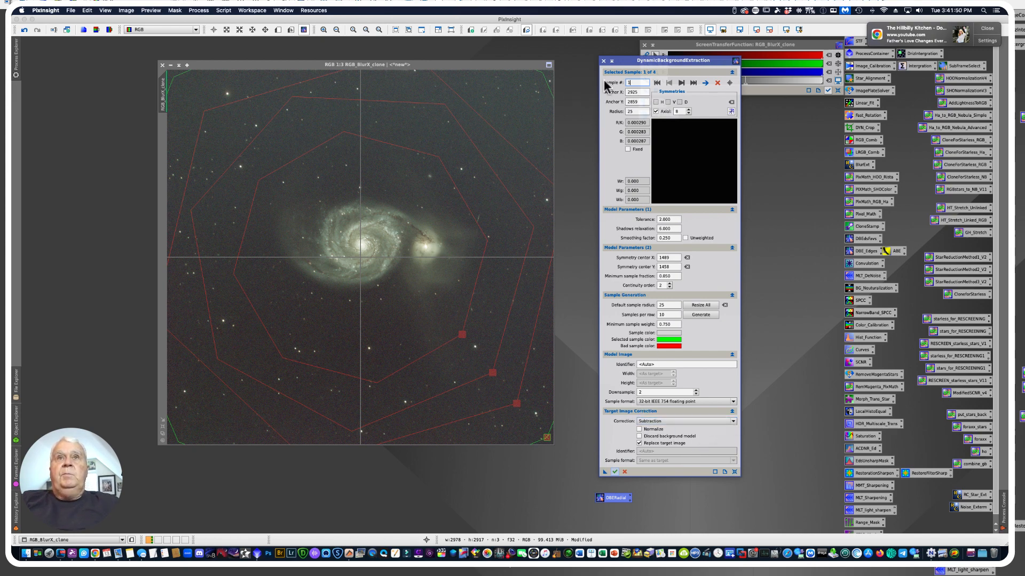
pyautogui.click(603, 61)
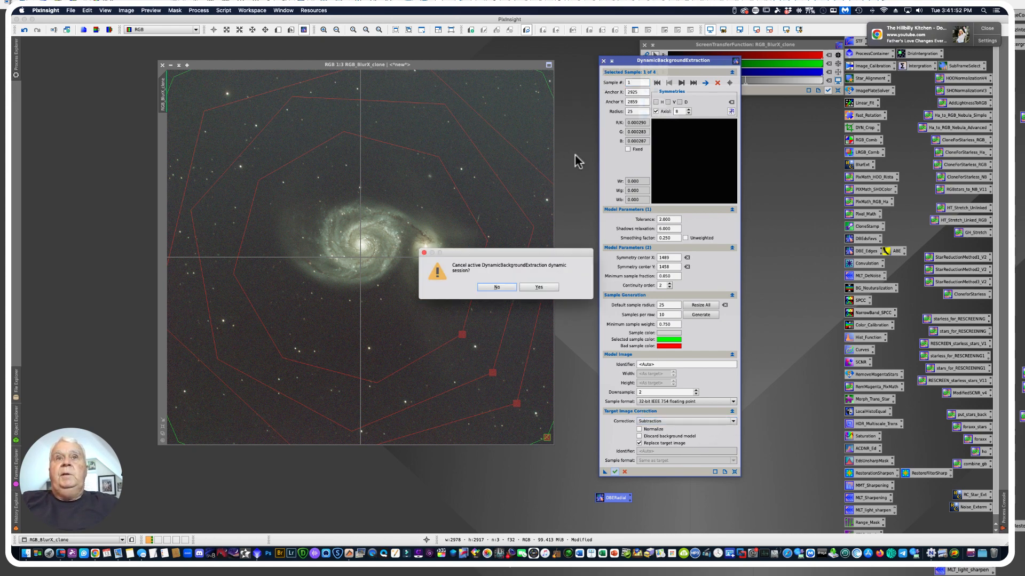
pyautogui.click(537, 288)
pyautogui.doubleClick(613, 498)
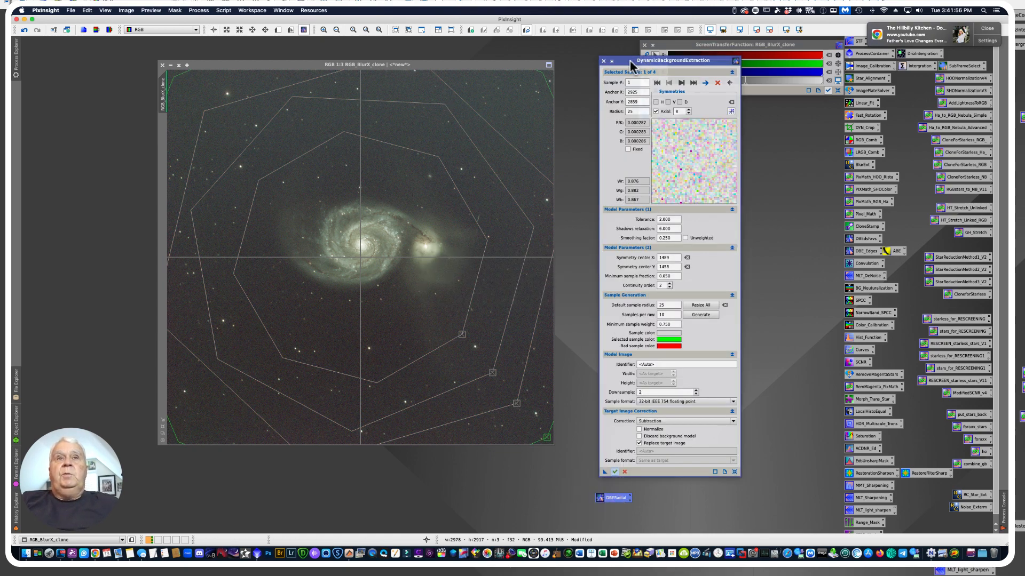
pyautogui.moveTo(626, 61); pyautogui.dragTo(623, 60)
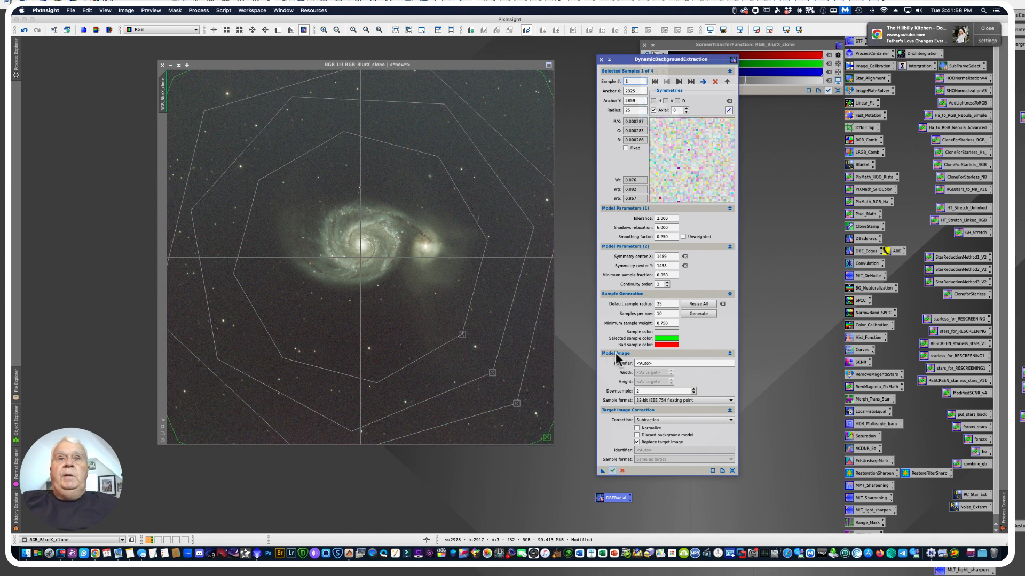
# Set the target image correction to Division and execute the background extraction on the clone
pyautogui.click(729, 420)
pyautogui.click(674, 431)
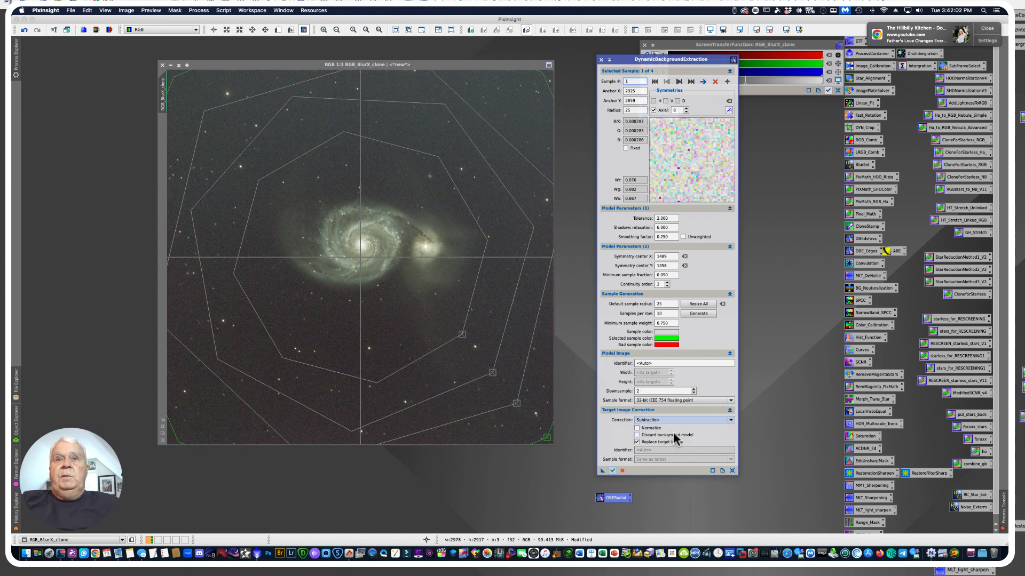
pyautogui.click(730, 420)
pyautogui.click(639, 441)
pyautogui.moveTo(602, 471); pyautogui.dragTo(613, 469)
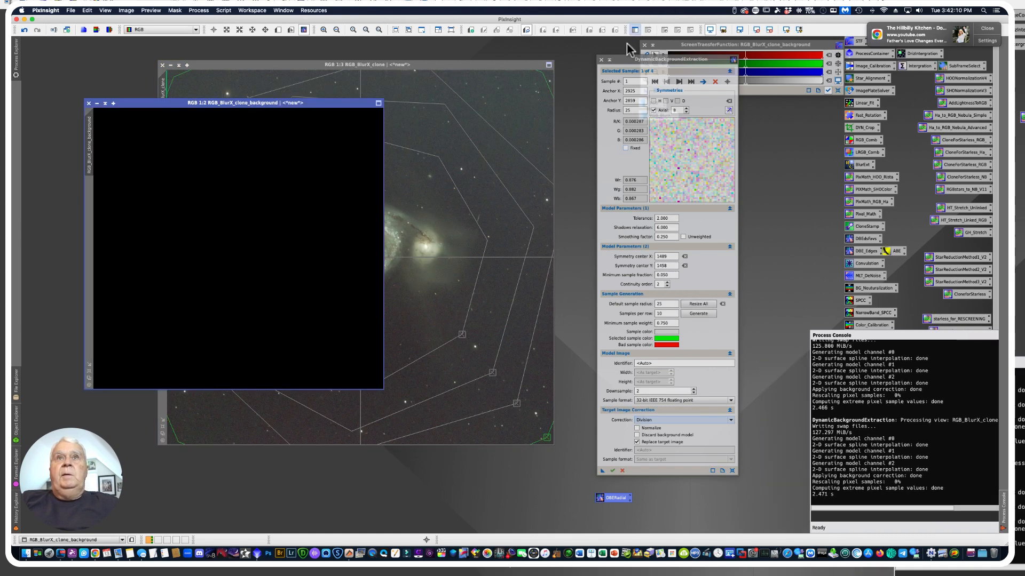
# Auto-stretch the generated background model, close it without keeping it, and auto-stretch the corrected clone
pyautogui.moveTo(623, 58); pyautogui.dragTo(681, 135)
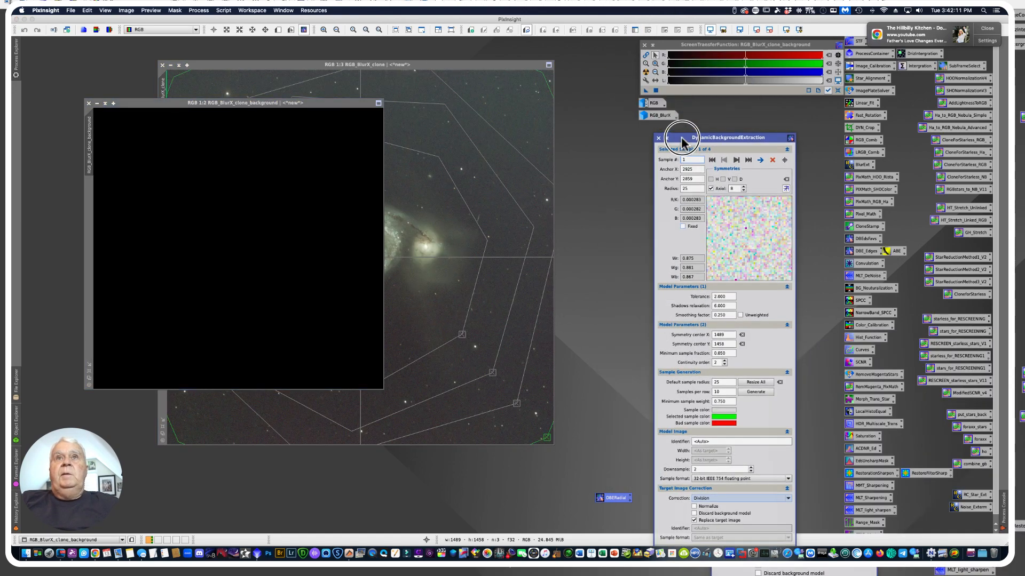
pyautogui.click(645, 72)
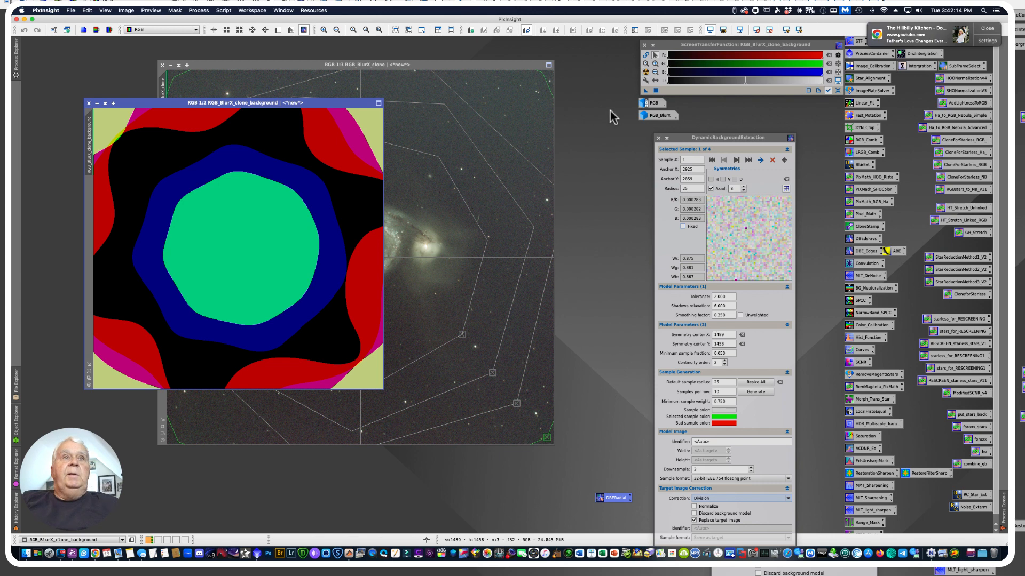
pyautogui.click(89, 103)
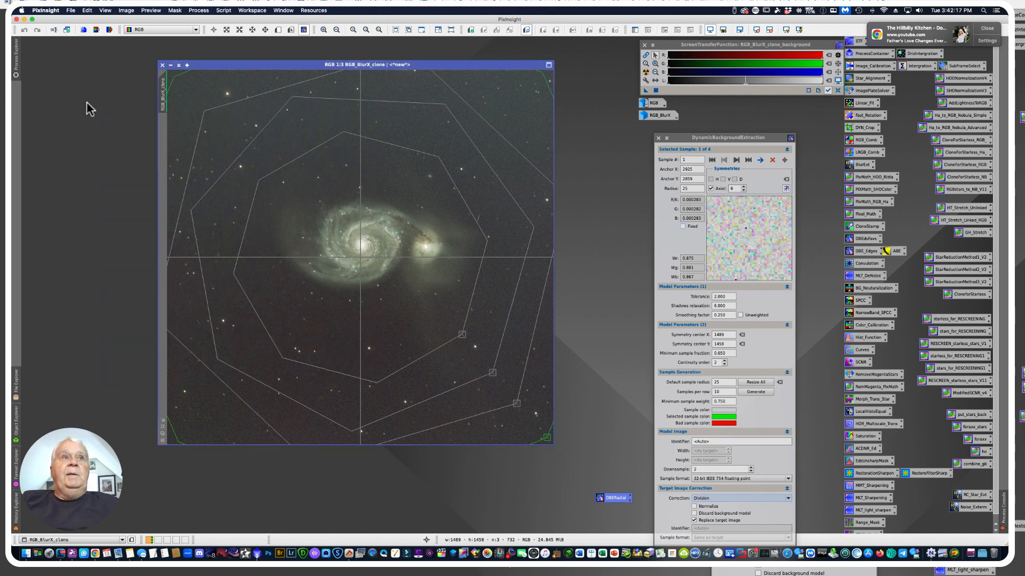
pyautogui.click(645, 72)
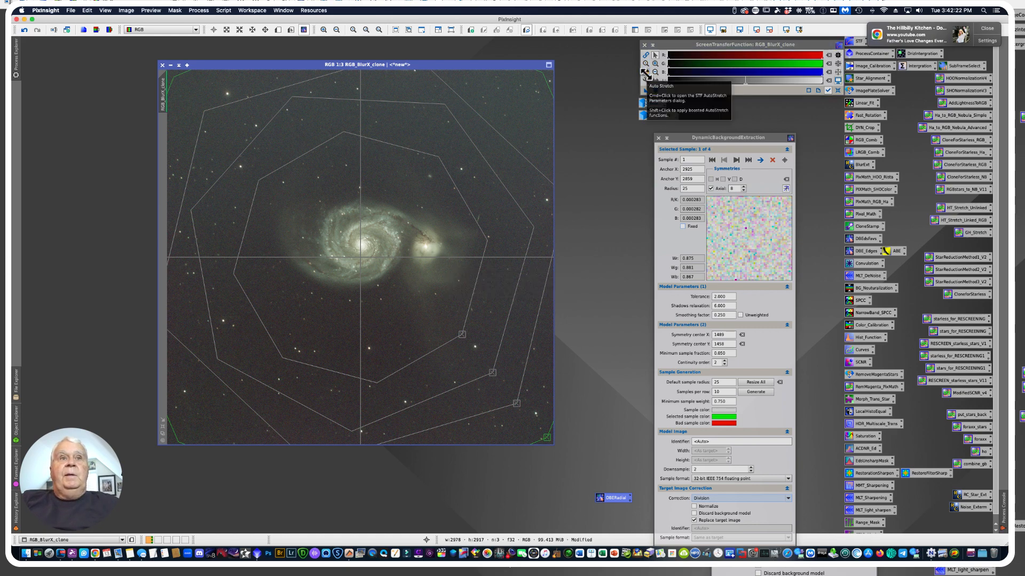
# Add a background sample near the clone's upper-right corner and give it axial symmetry with 8 axes
pyautogui.moveTo(681, 138); pyautogui.dragTo(624, 116)
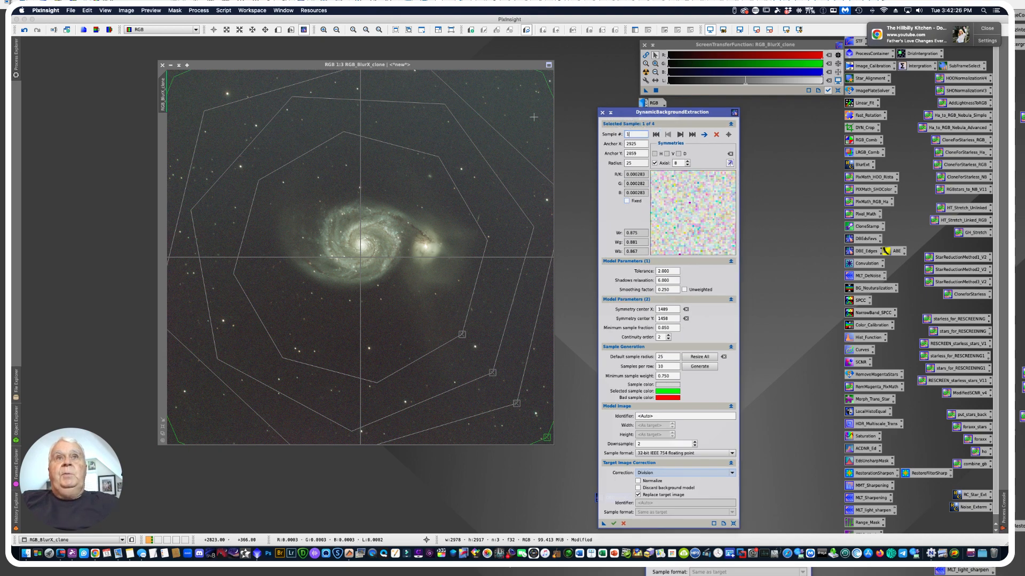
pyautogui.click(514, 105)
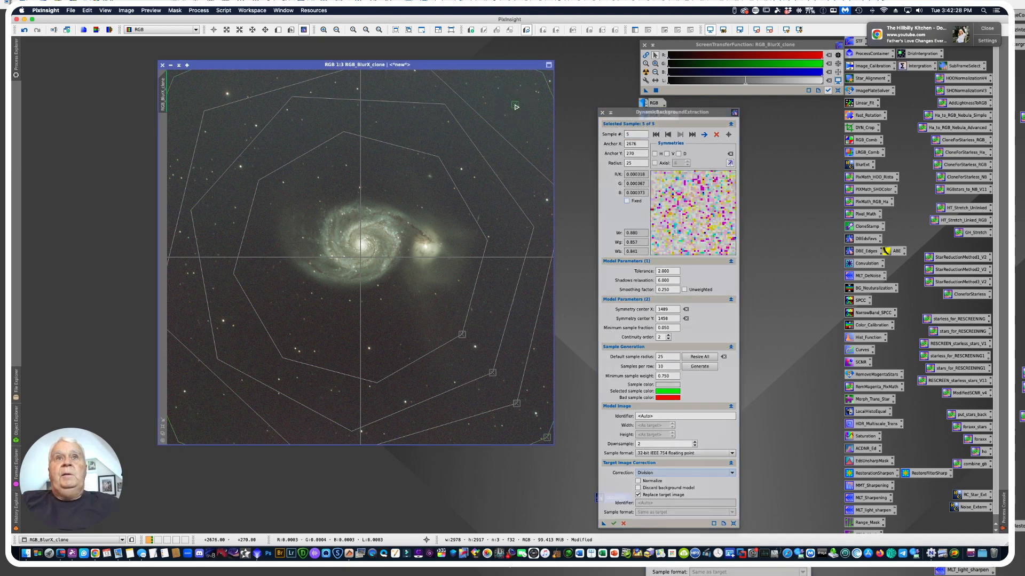
pyautogui.click(654, 162)
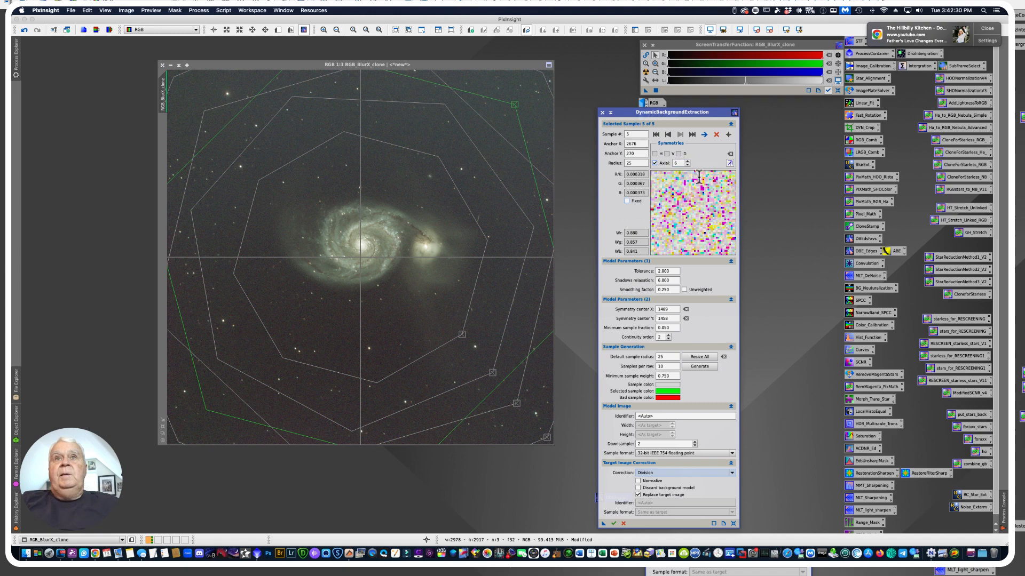
pyautogui.click(688, 160)
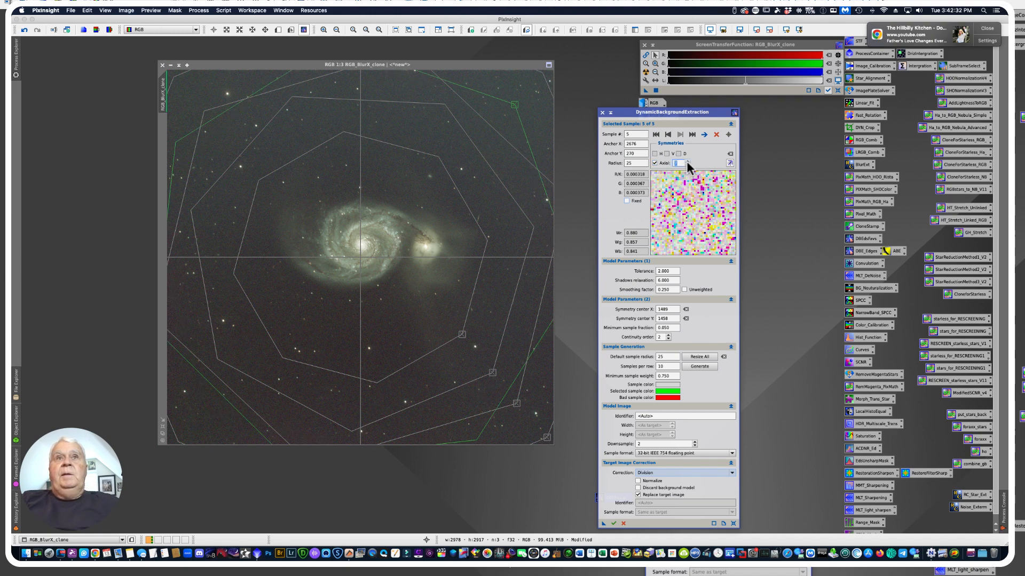
pyautogui.click(687, 162)
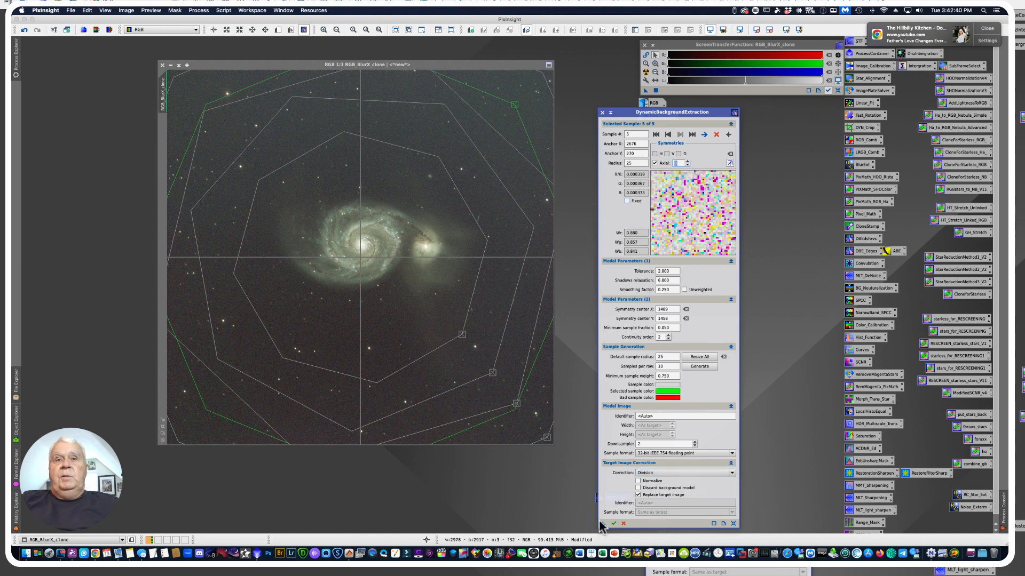
# Run the Division background extraction on the clone with the added sample, auto-stretch the background model and close it
pyautogui.click(614, 523)
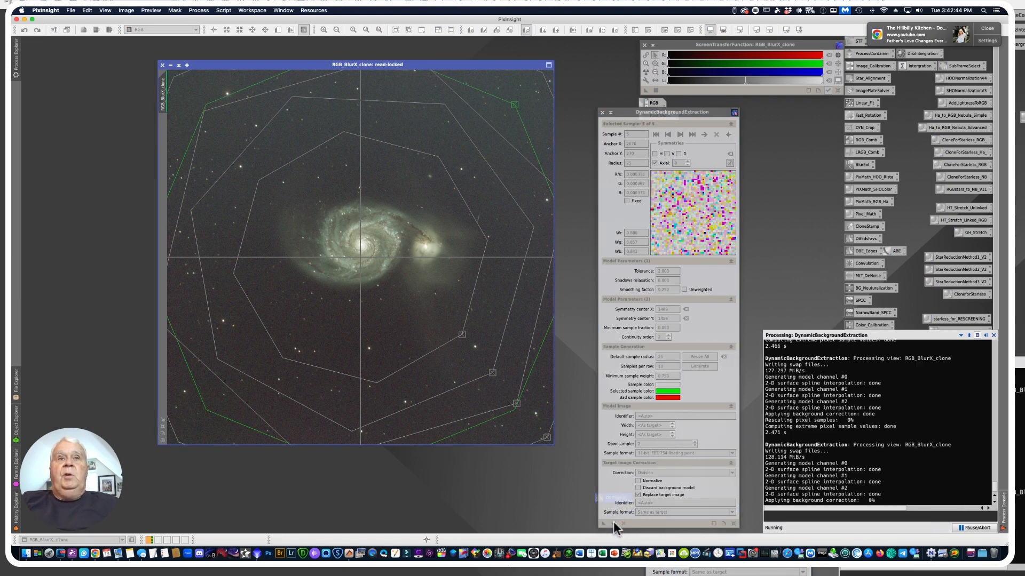
pyautogui.click(646, 72)
pyautogui.click(101, 115)
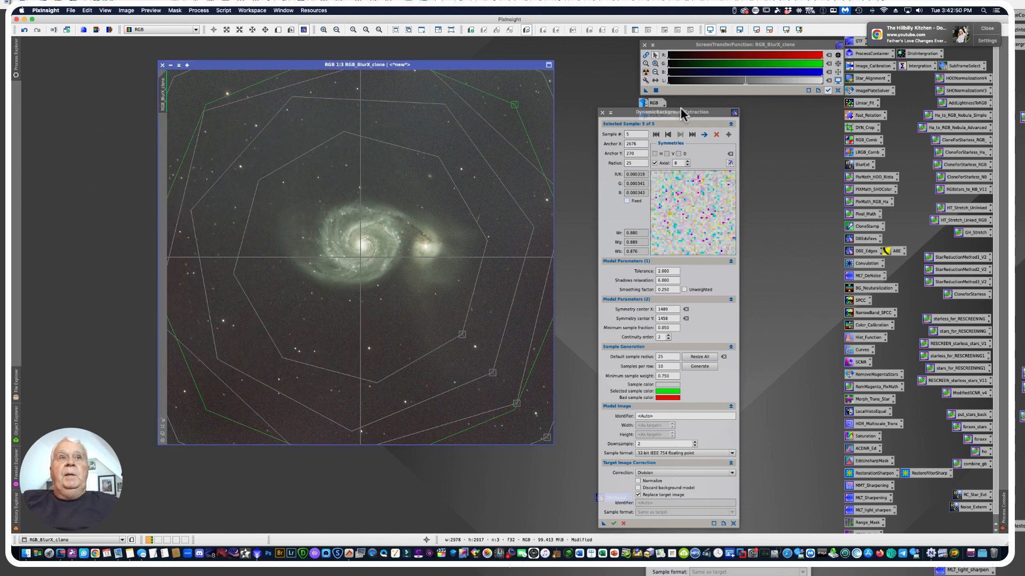
# Run the background extraction on the clone with Subtraction correction, close the auto-stretched background model, and cancel the active dynamic session
pyautogui.click(732, 472)
pyautogui.click(668, 485)
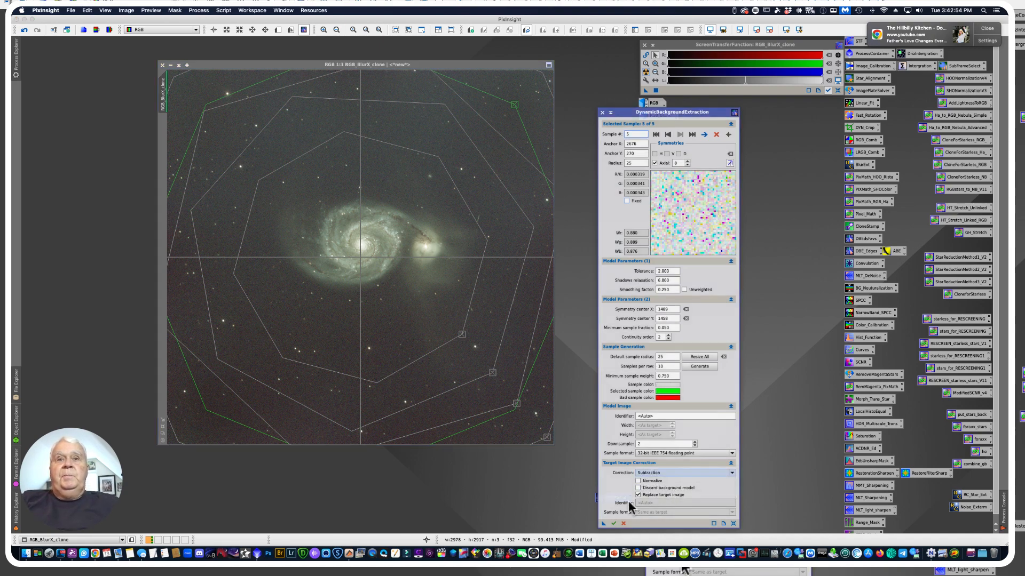
pyautogui.click(613, 523)
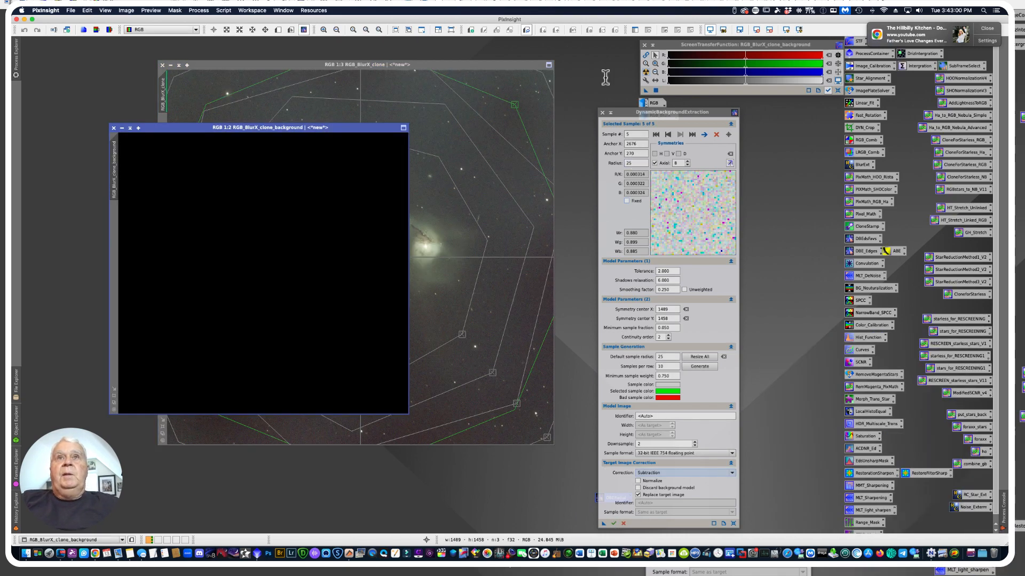
pyautogui.click(644, 71)
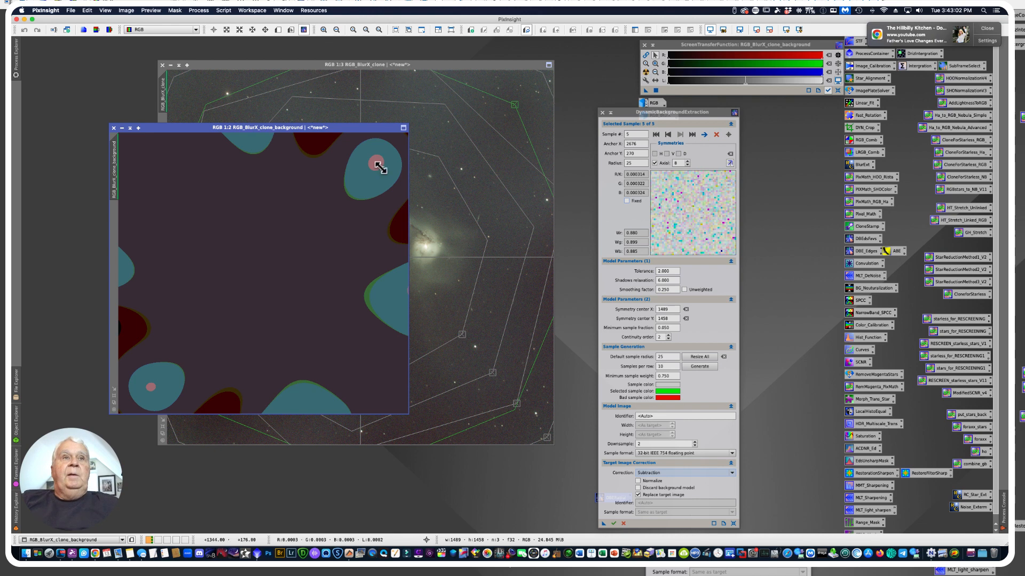
pyautogui.click(113, 128)
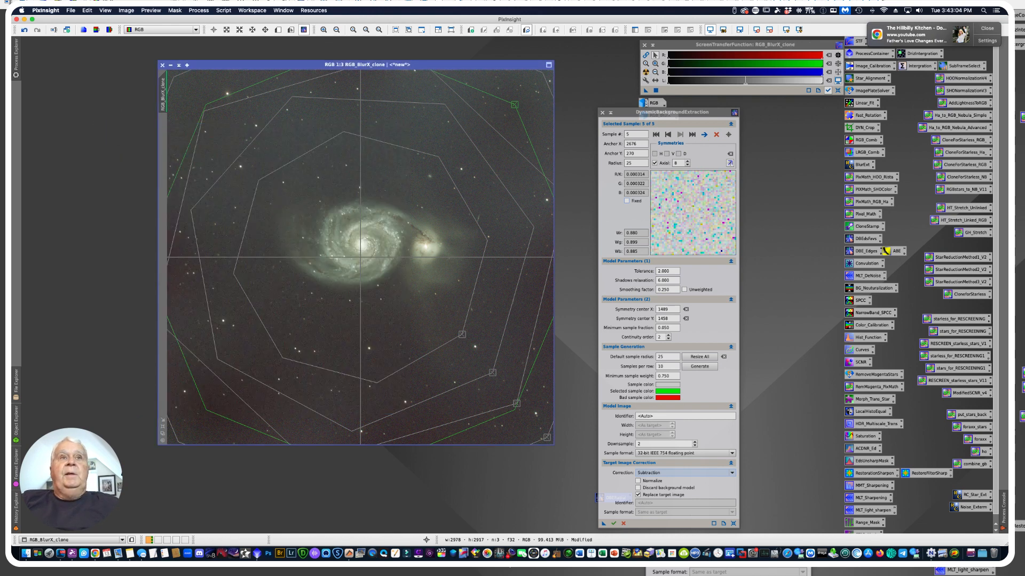
pyautogui.click(602, 112)
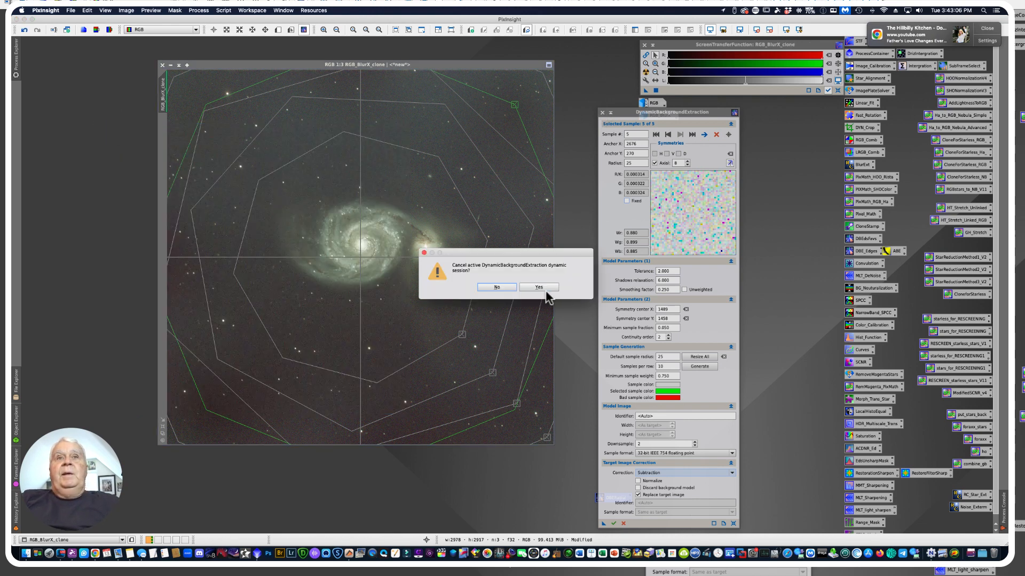
pyautogui.click(539, 287)
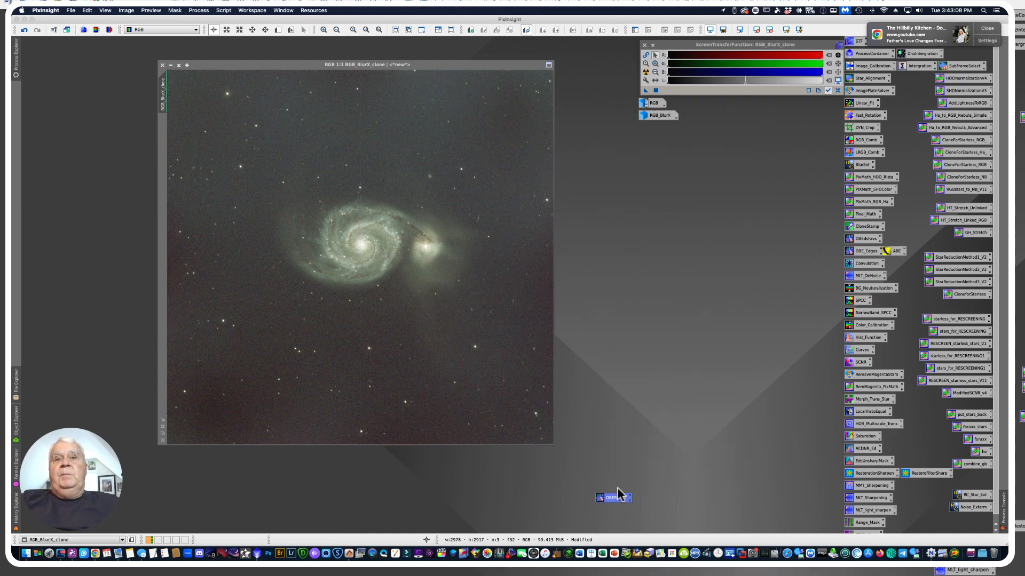
# Park the DBERadial process icon beside the other DBE icons and auto-stretch the corrected clone
pyautogui.moveTo(616, 498); pyautogui.dragTo(824, 241)
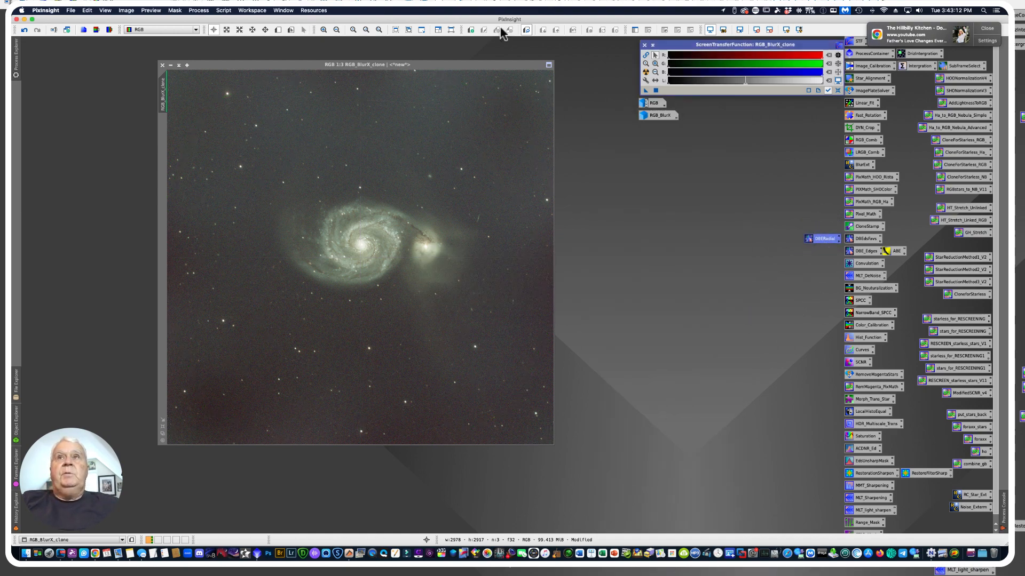
pyautogui.click(646, 72)
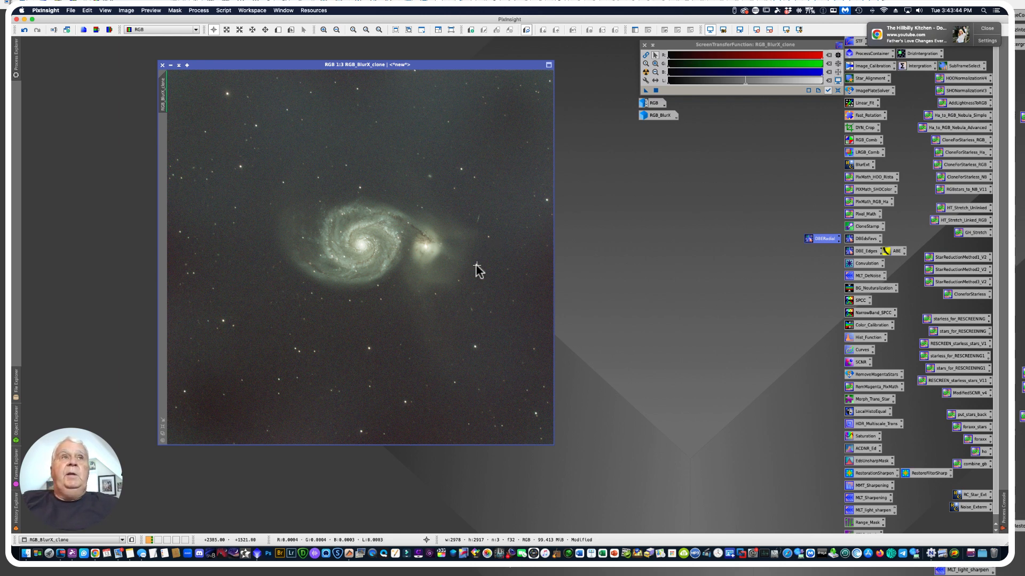
pyautogui.click(74, 553)
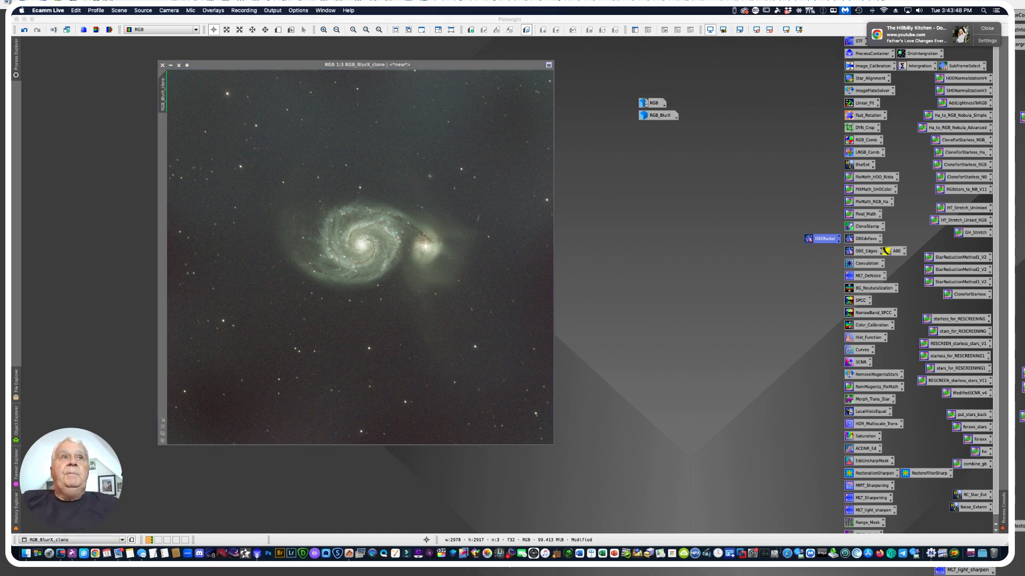